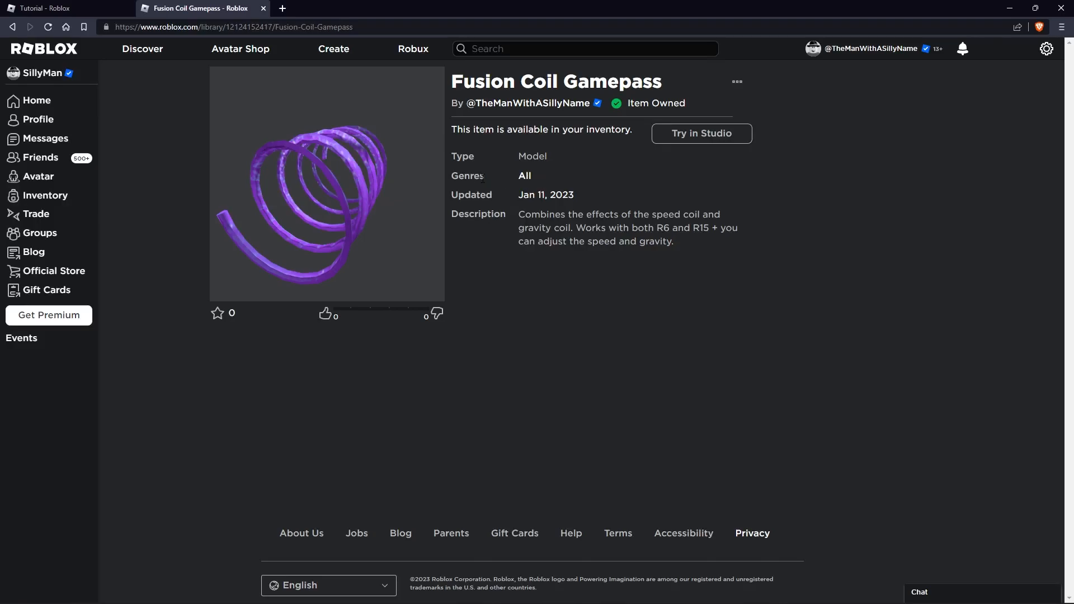
Open the store section of the Tutorial experience's page and start adding a pass
click(71, 6)
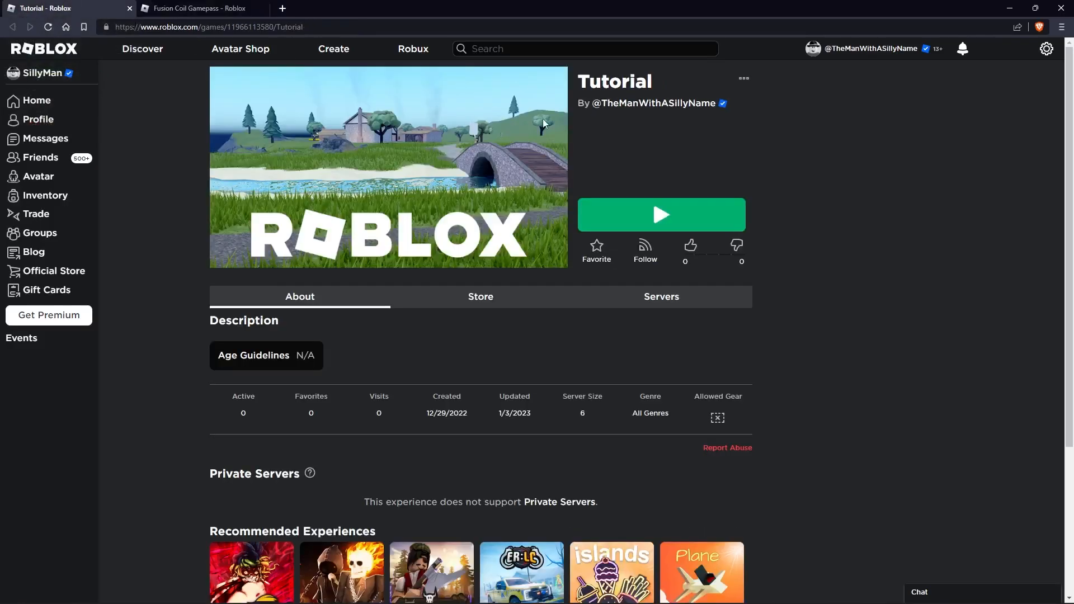
click(480, 298)
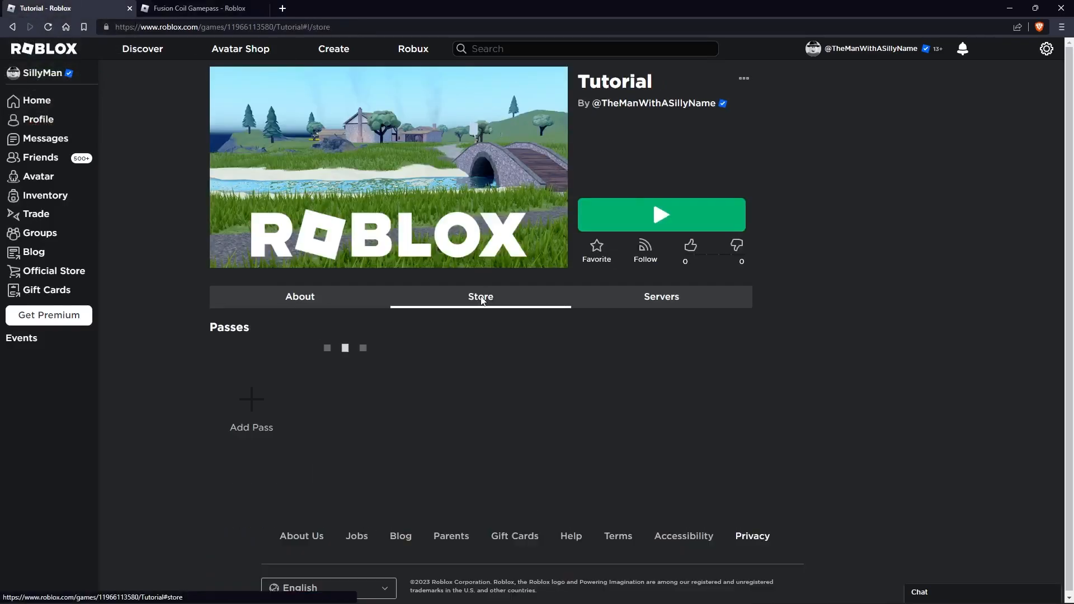
scroll(407, 305, down, 1)
click(240, 375)
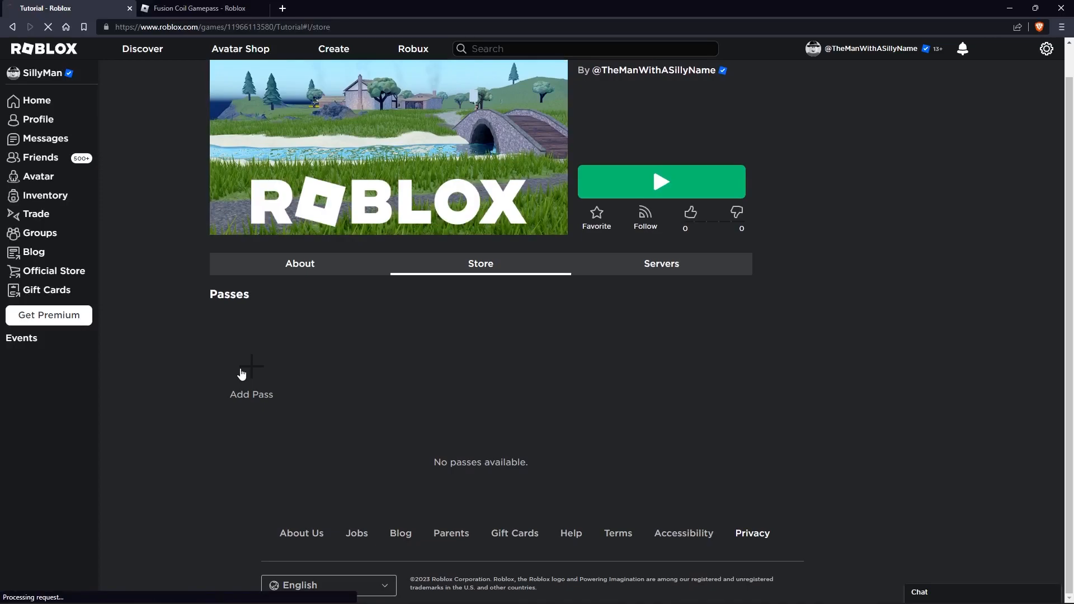
Create a pass named Fusion Coil with the Fusion Coil image and the description "Allows you to run faster AND jump higher."
click(452, 283)
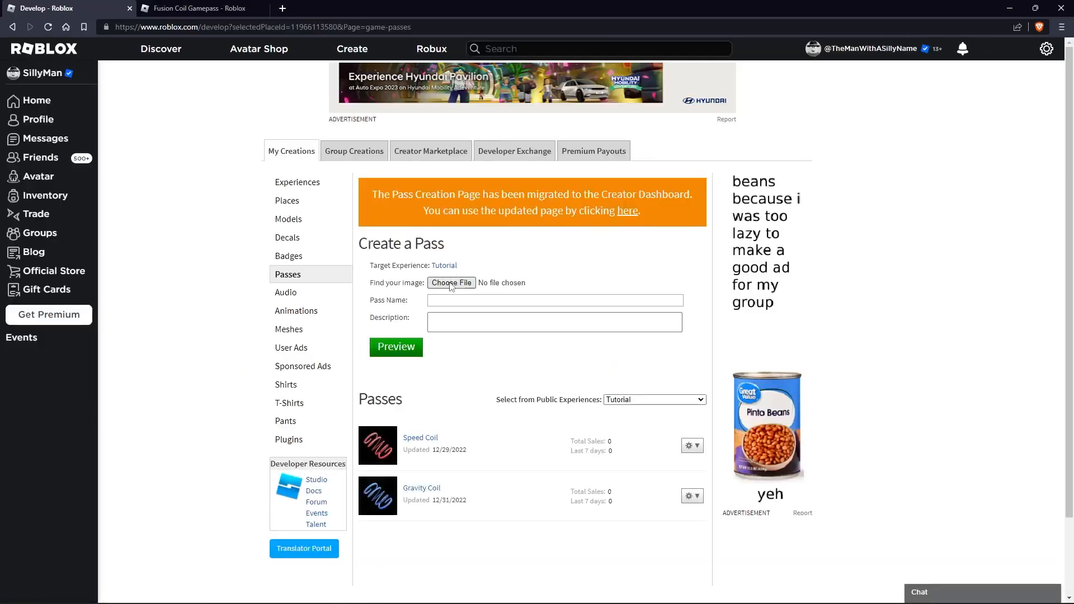
click(149, 115)
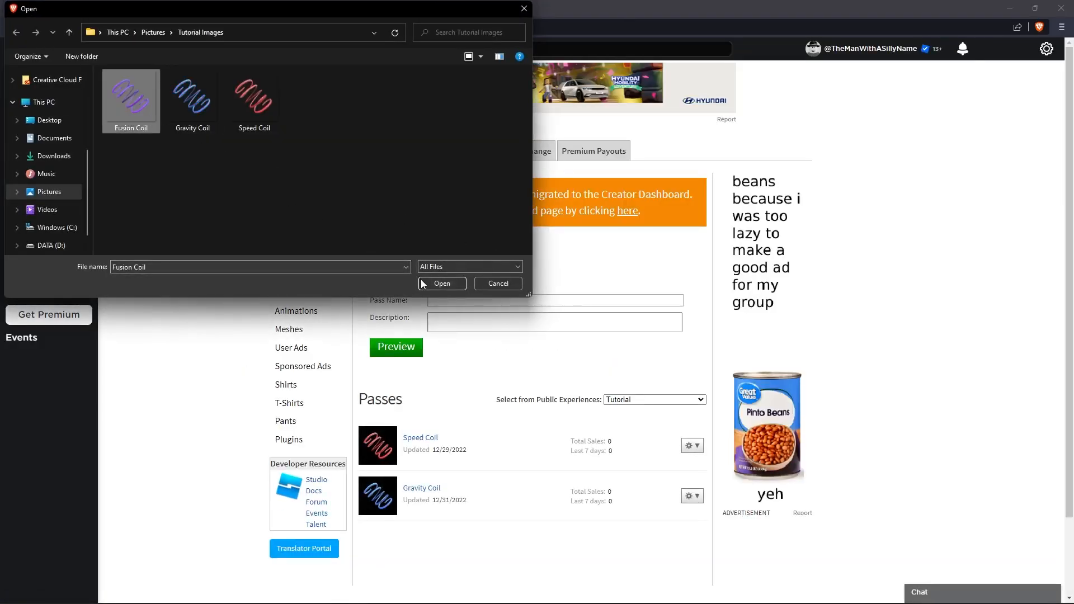
click(440, 284)
click(482, 301)
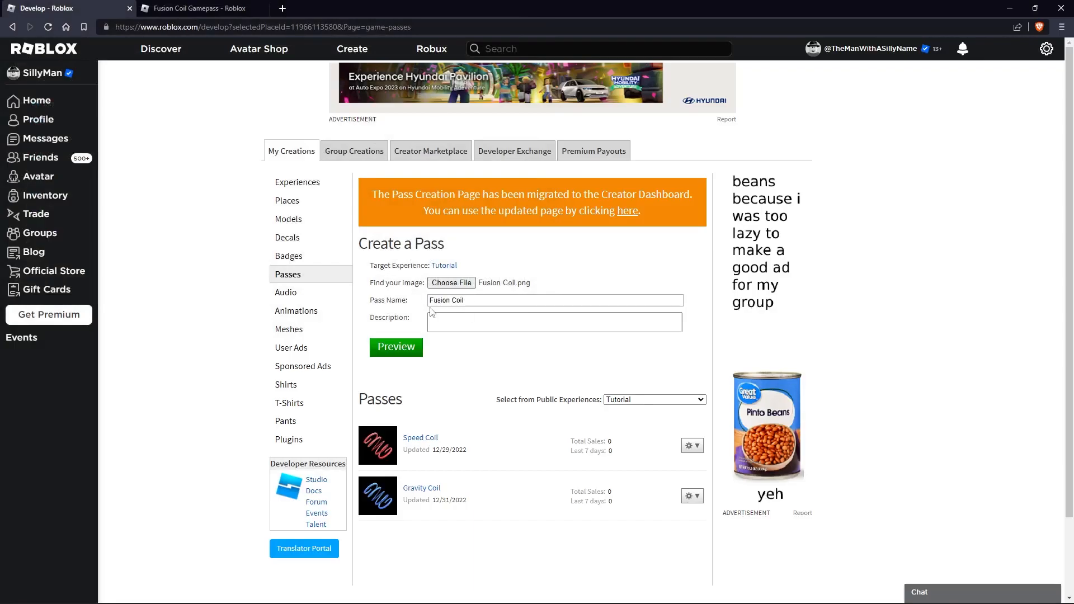
click(469, 320)
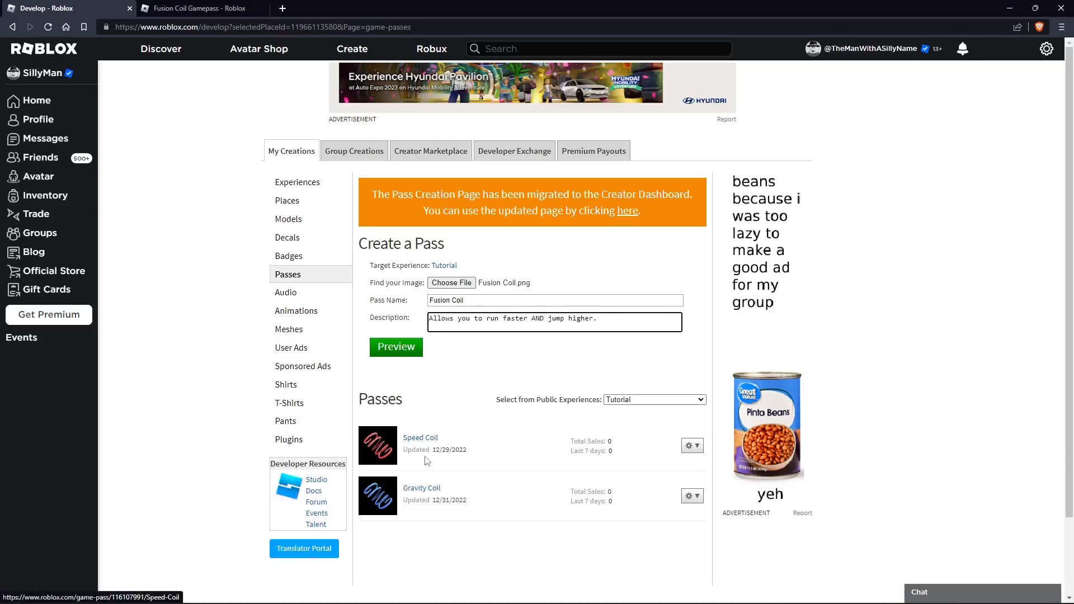
click(412, 354)
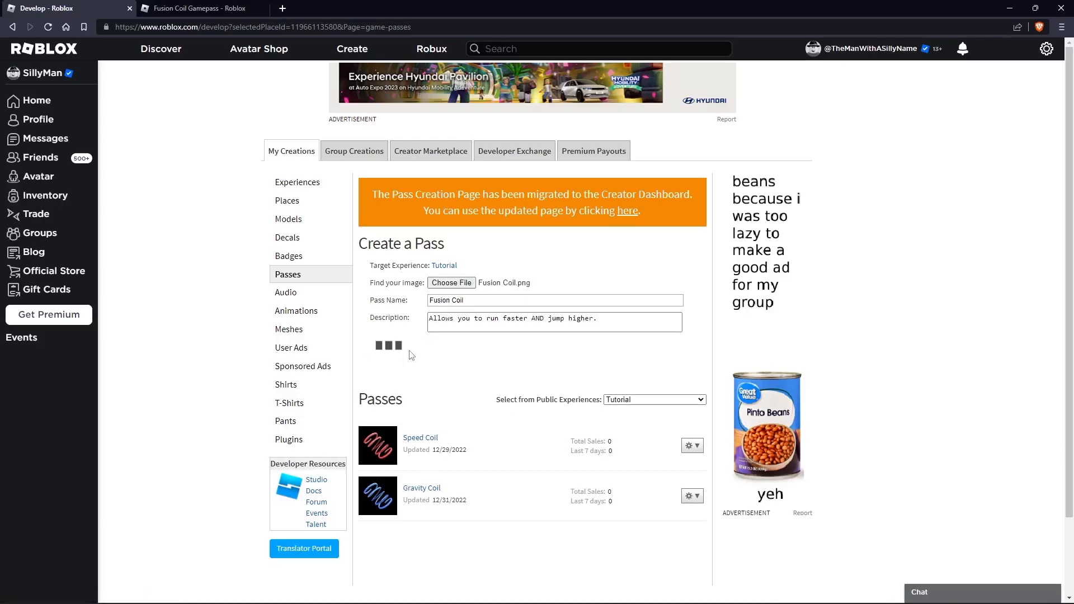
click(415, 367)
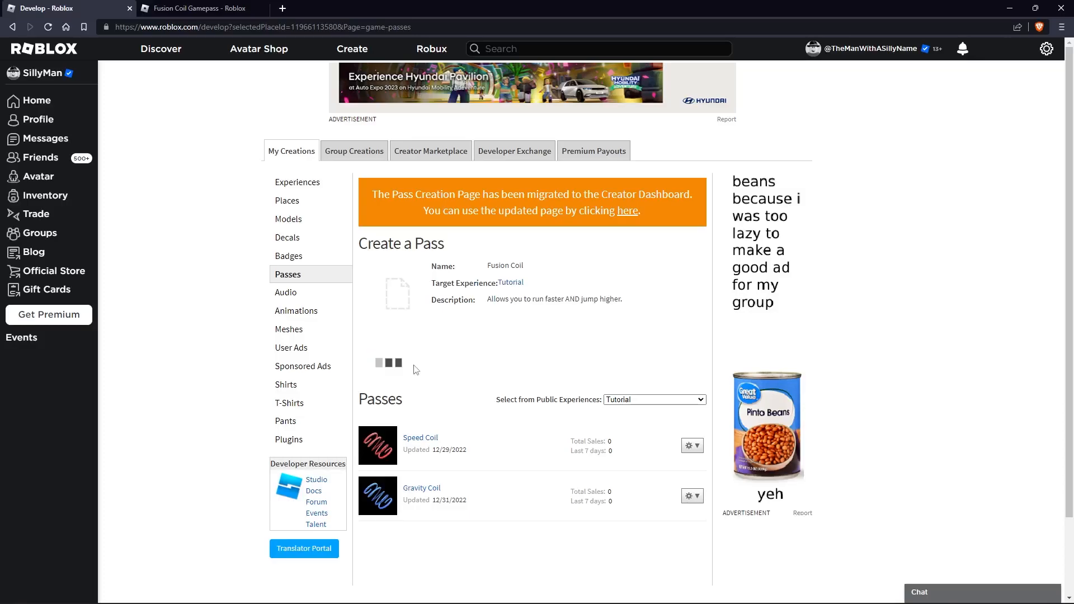
Configure the Fusion Coil pass as an item for sale at a price of 100 Robux and save it
scroll(415, 370, down, 2)
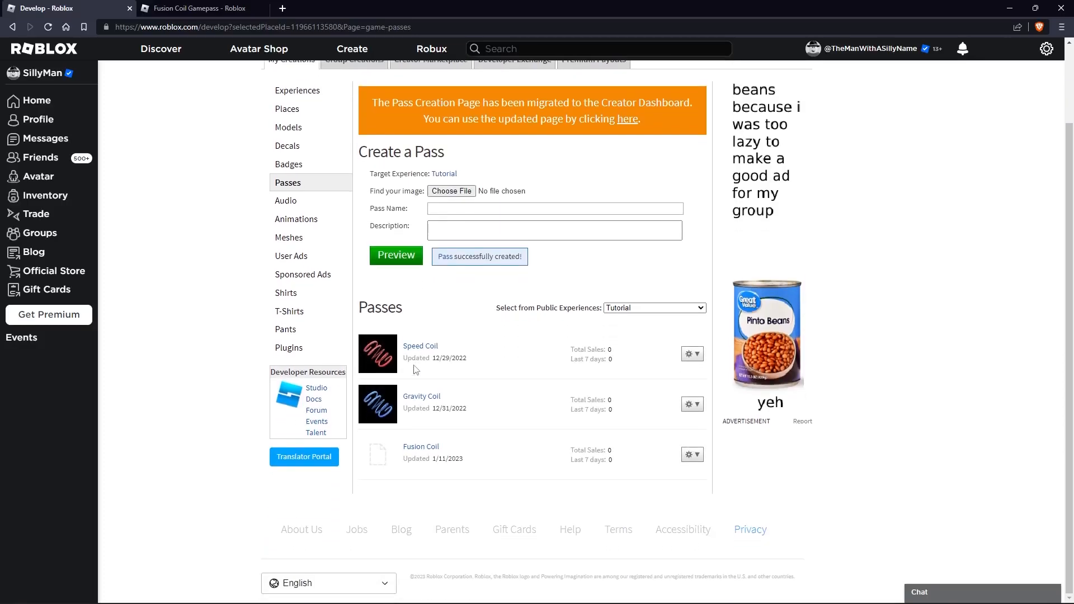
click(689, 455)
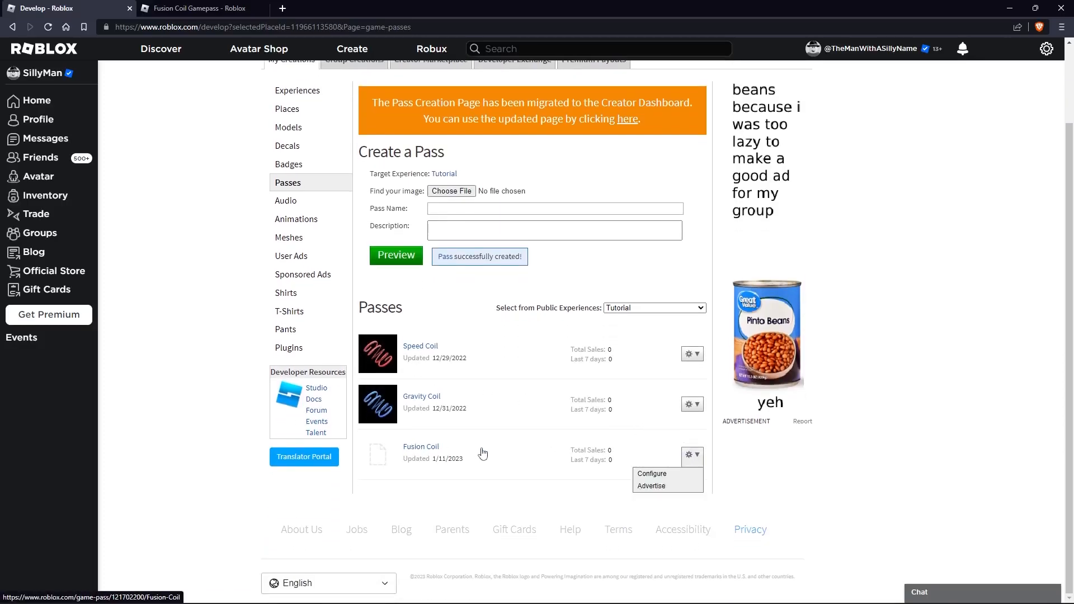
click(688, 475)
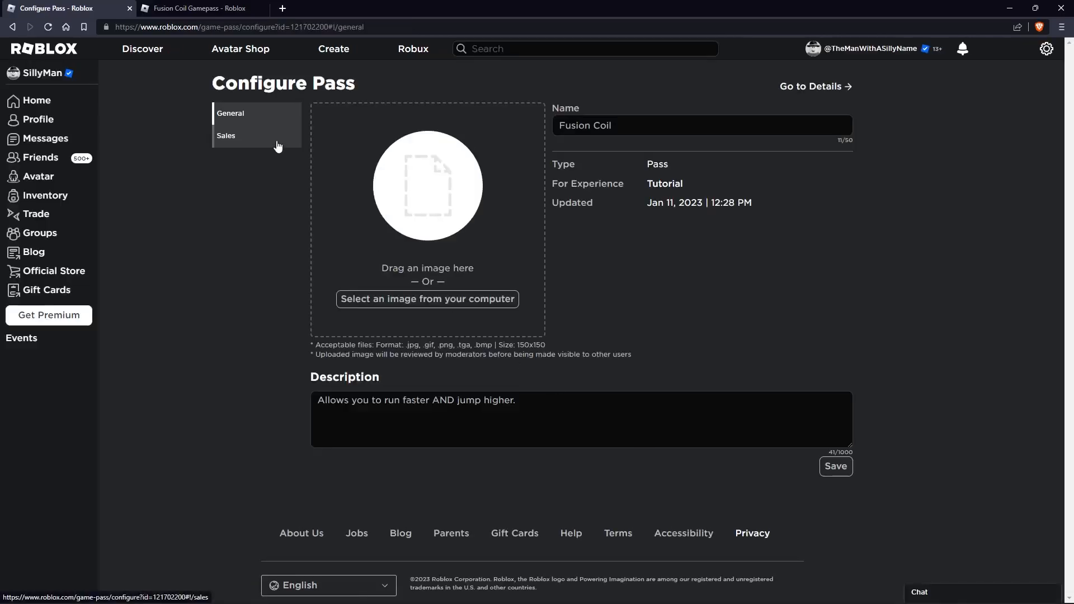
click(278, 146)
click(833, 118)
click(493, 150)
text(00)
click(845, 207)
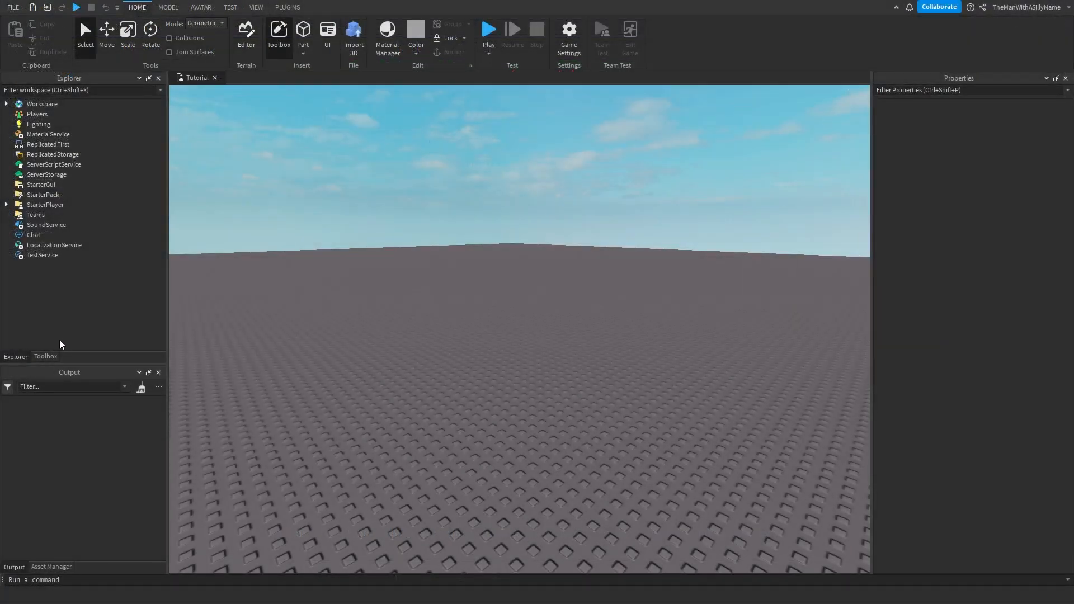
In Roblox Studio, insert the Fusion Coil Gamepass model from the owned models into the Tutorial place
click(49, 358)
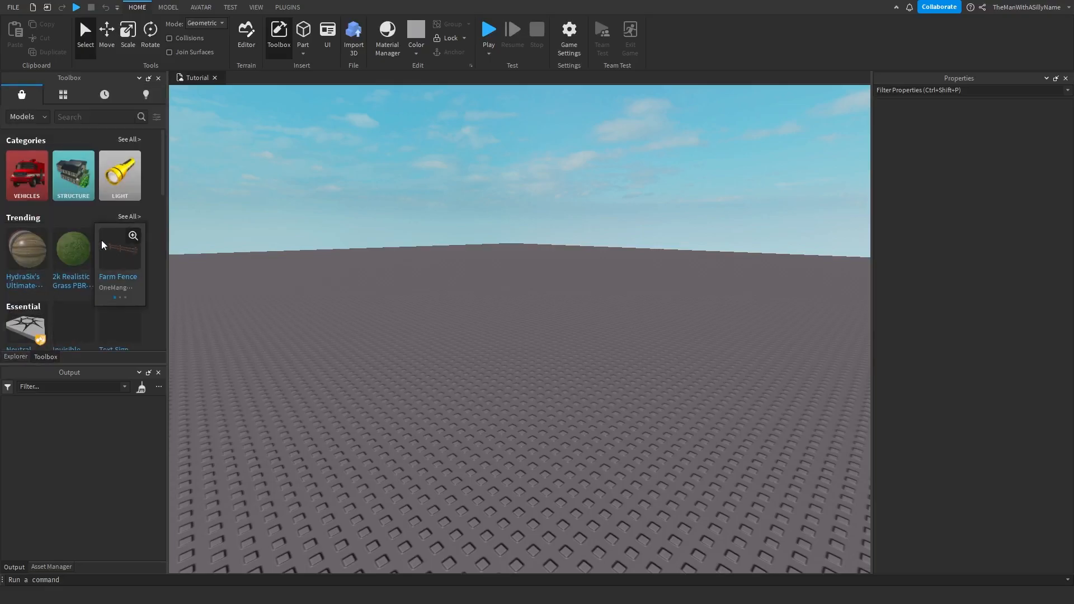
click(258, 7)
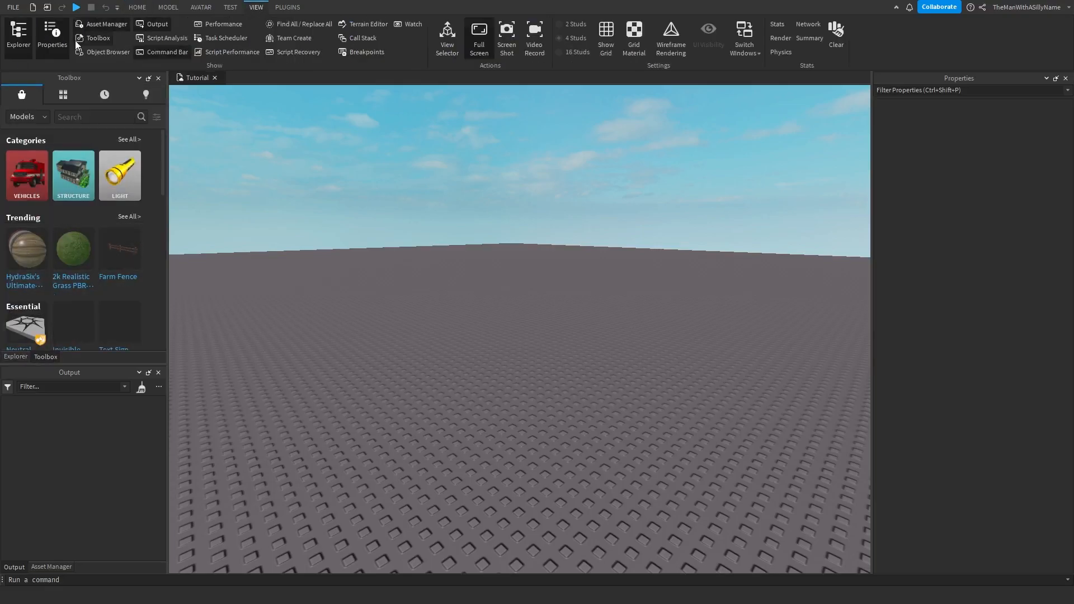
click(68, 99)
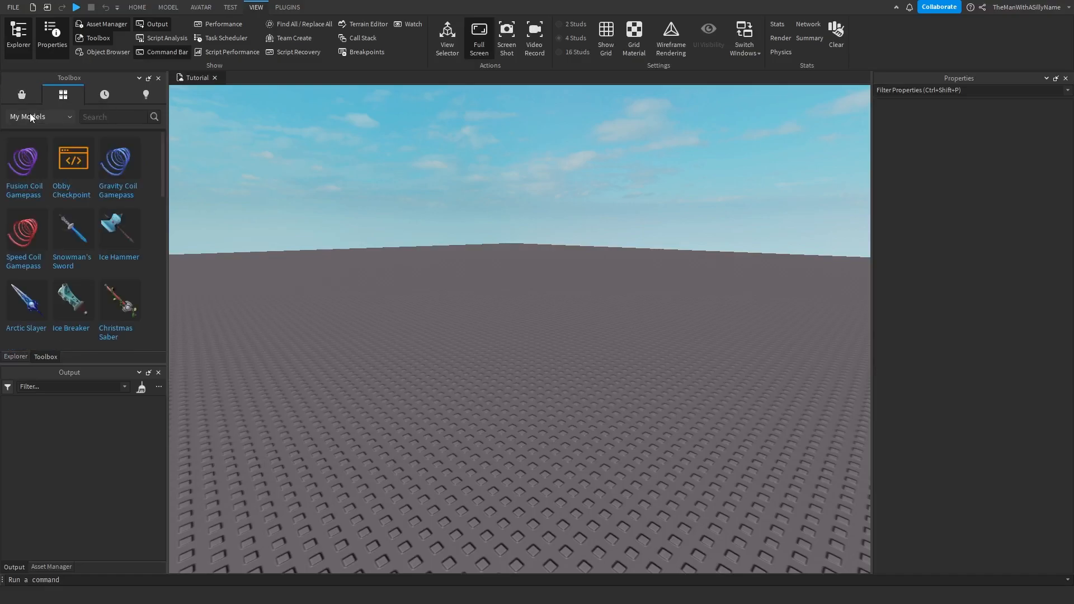
click(25, 171)
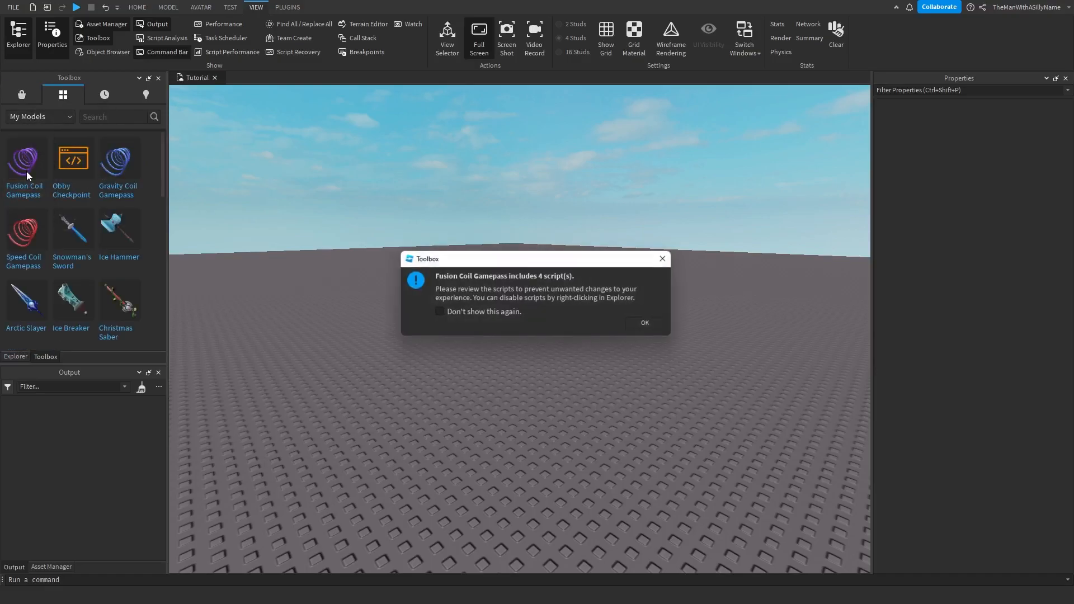
click(649, 325)
Expand the FusionCoilGamepass model in Workspace and ungroup it
click(16, 356)
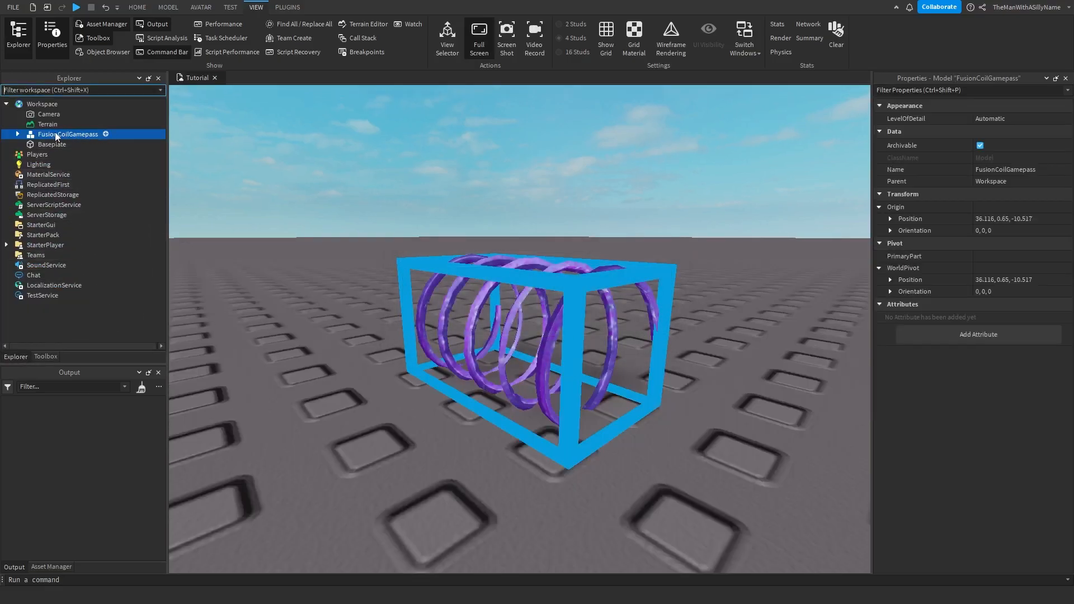
click(17, 134)
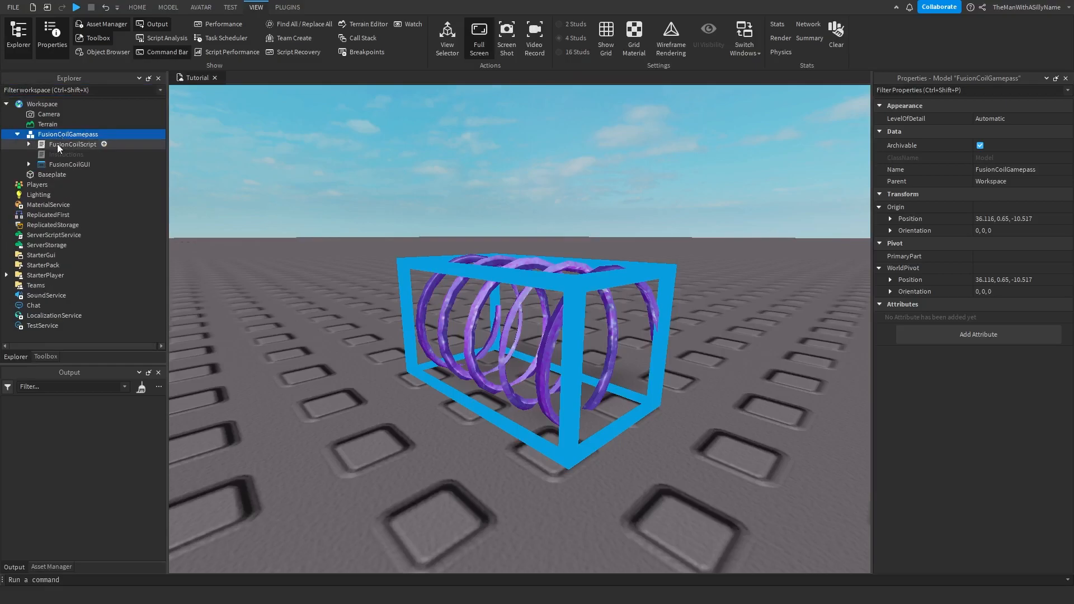
right_click(79, 136)
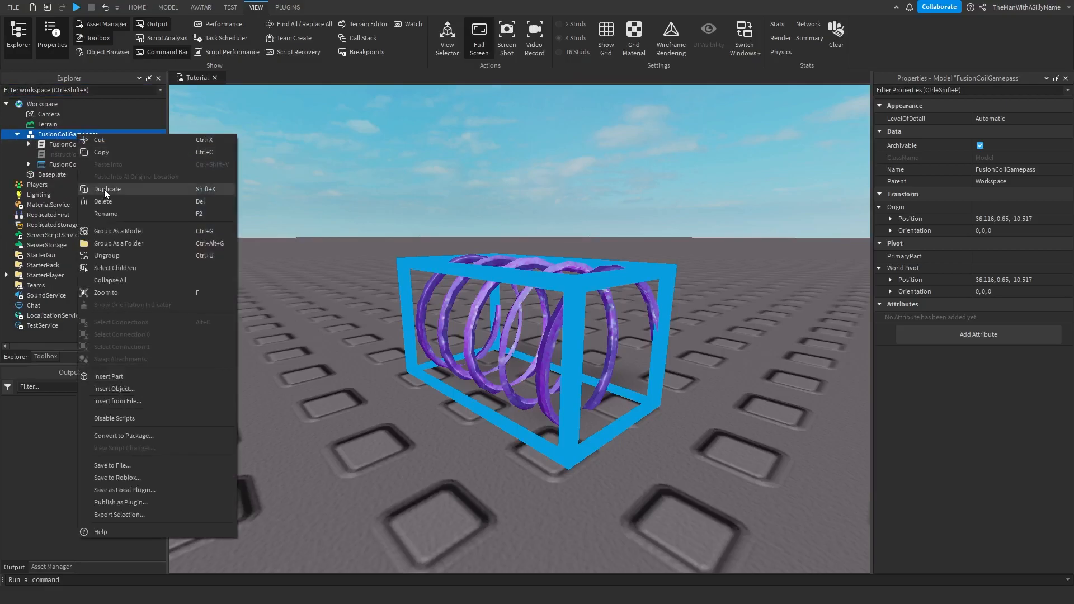
click(112, 256)
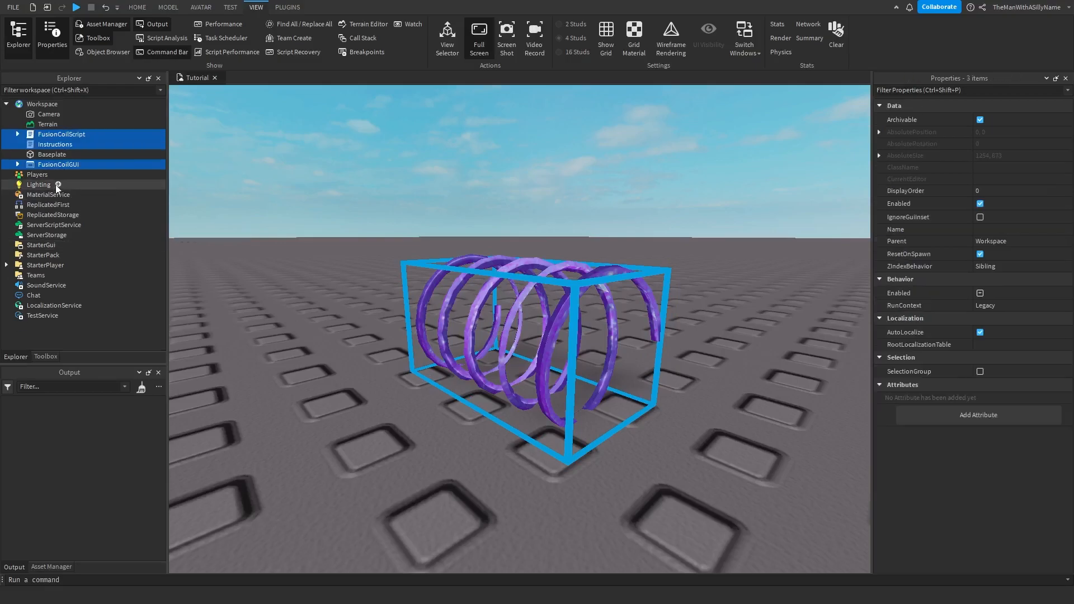
Move FusionCoilScript into ServerScriptService and FusionCoilGUI into StarterGui
click(231, 182)
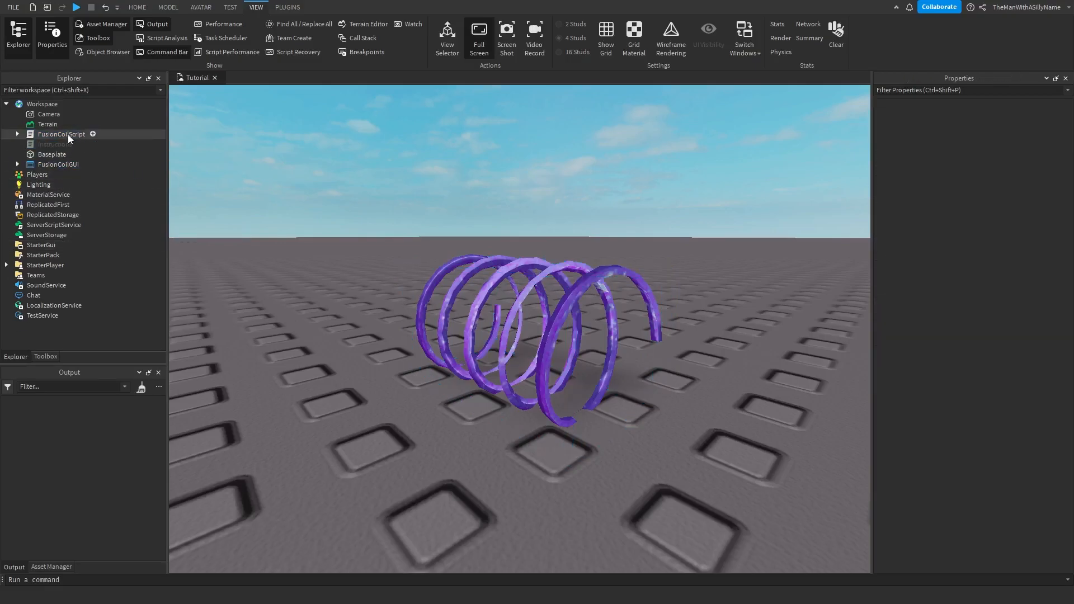
drag(65, 133, 61, 225)
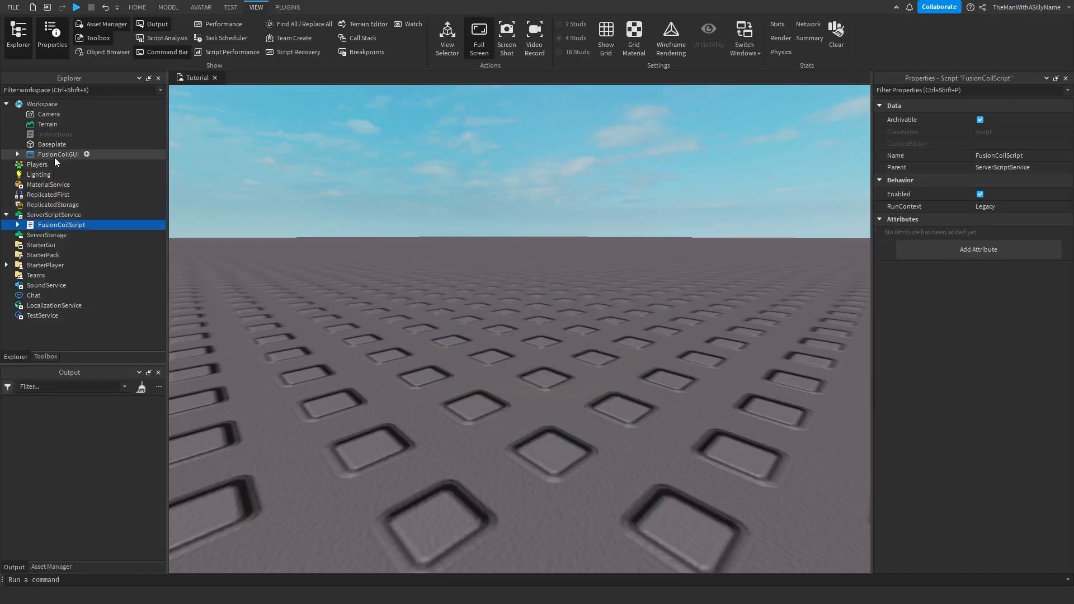
drag(55, 155, 38, 245)
Delete the Instructions script from Workspace
click(55, 137)
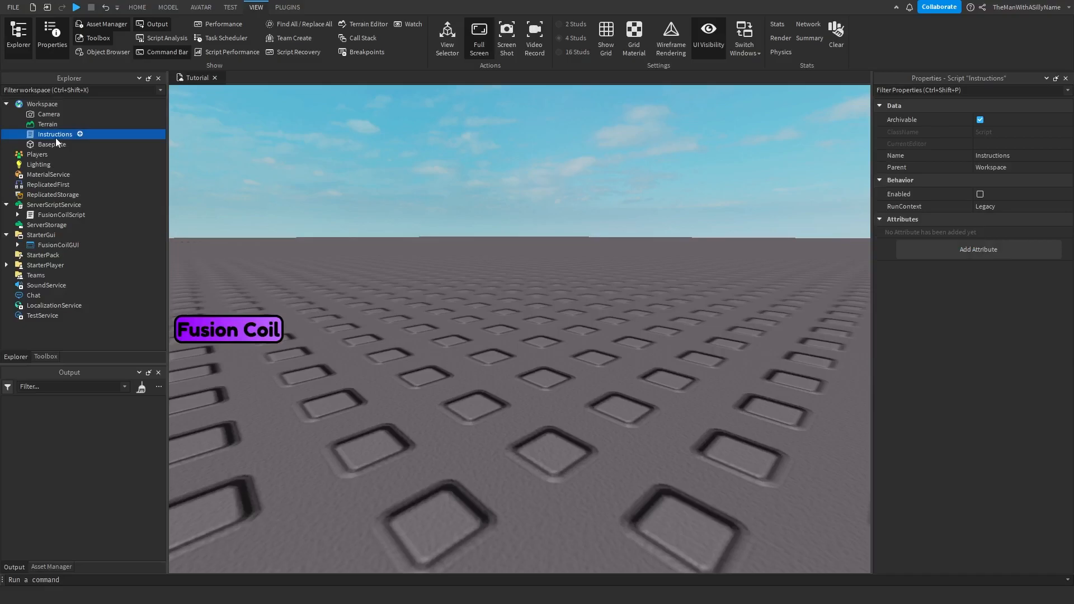
click(220, 185)
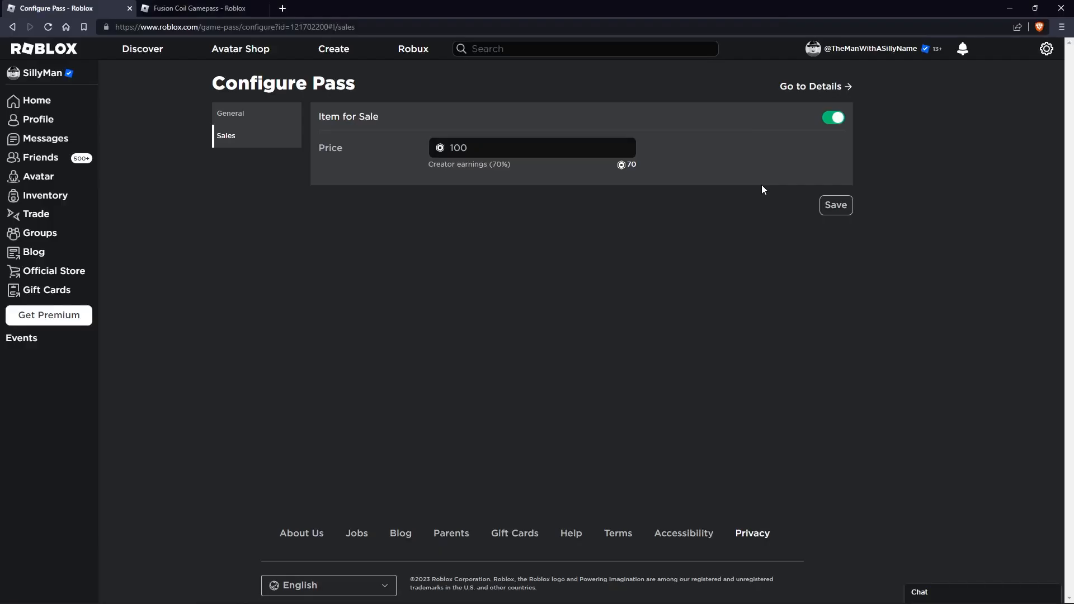
In the browser, open the Fusion Coil pass's details page and copy the pass ID 121702200 from its address
click(801, 89)
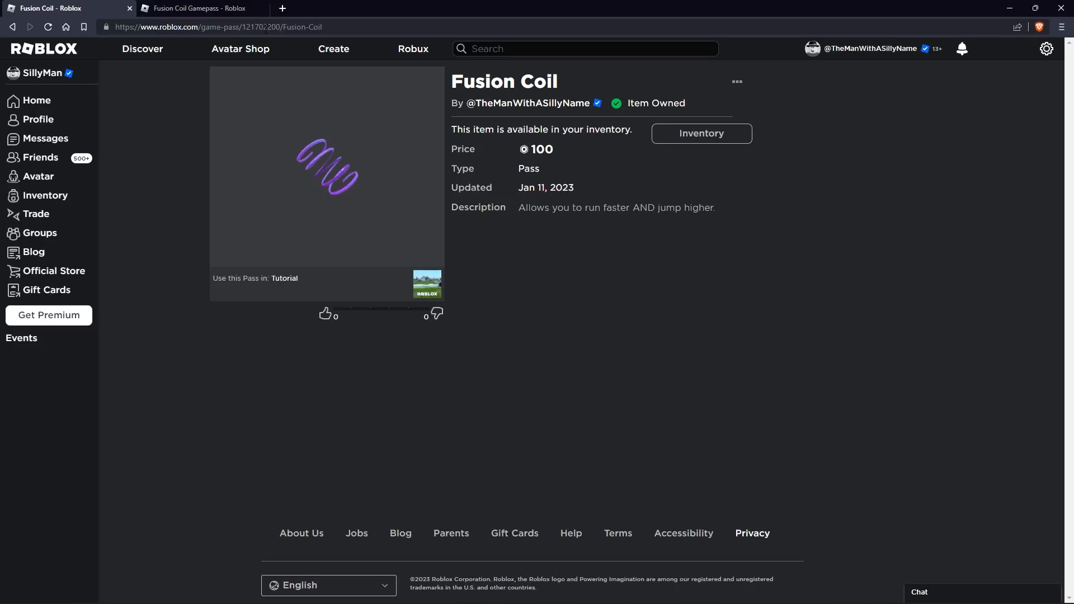
double_click(266, 28)
key(ctrl+c)
Back in Roblox Studio, set the value of PassID inside FusionCoilScript to 121702200
key(alt+Tab)
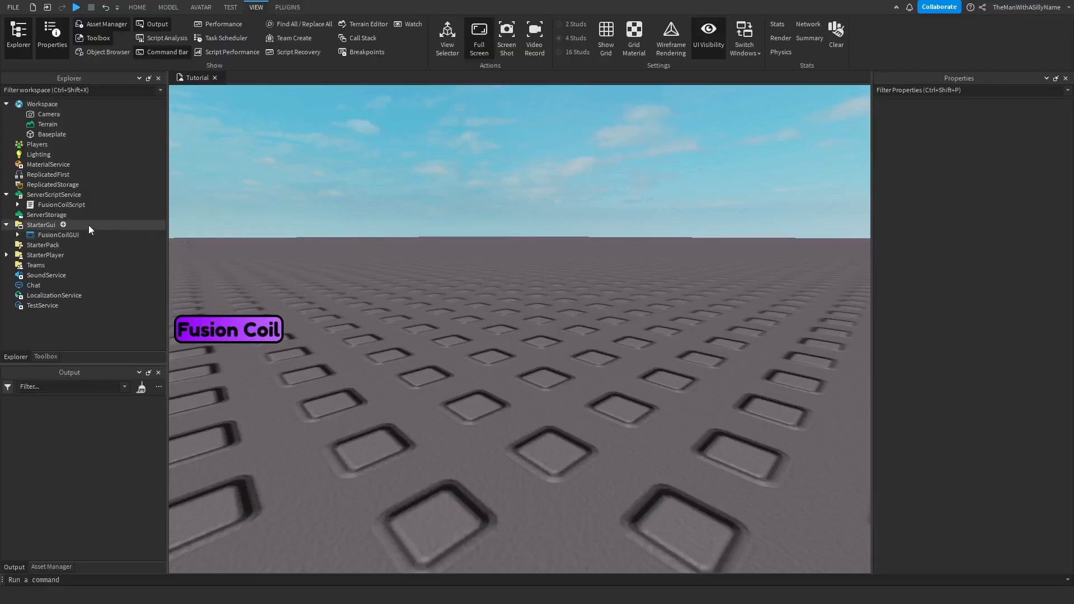
click(17, 205)
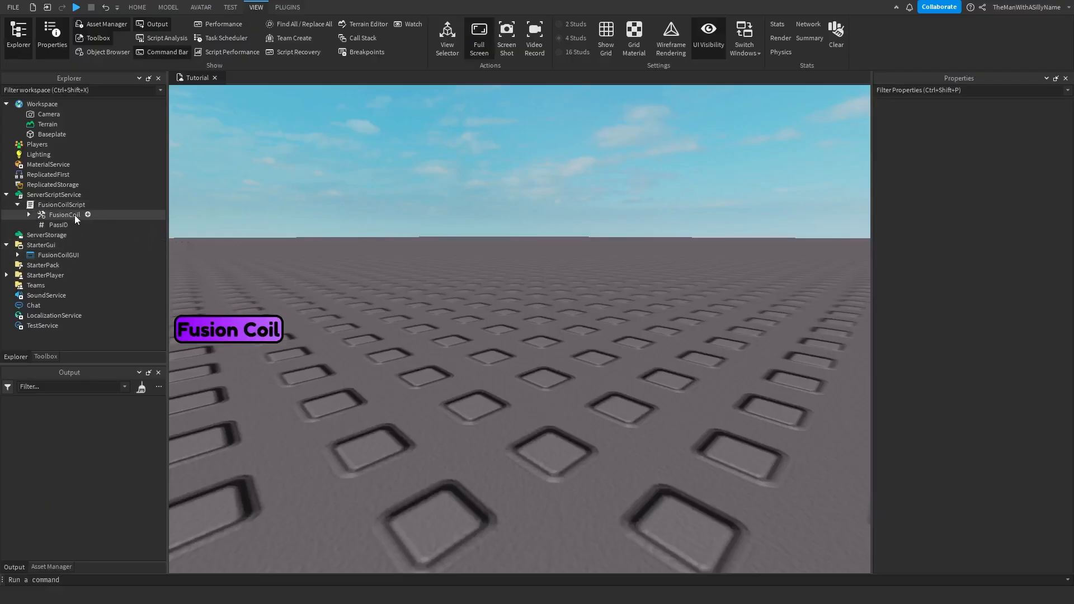
click(56, 225)
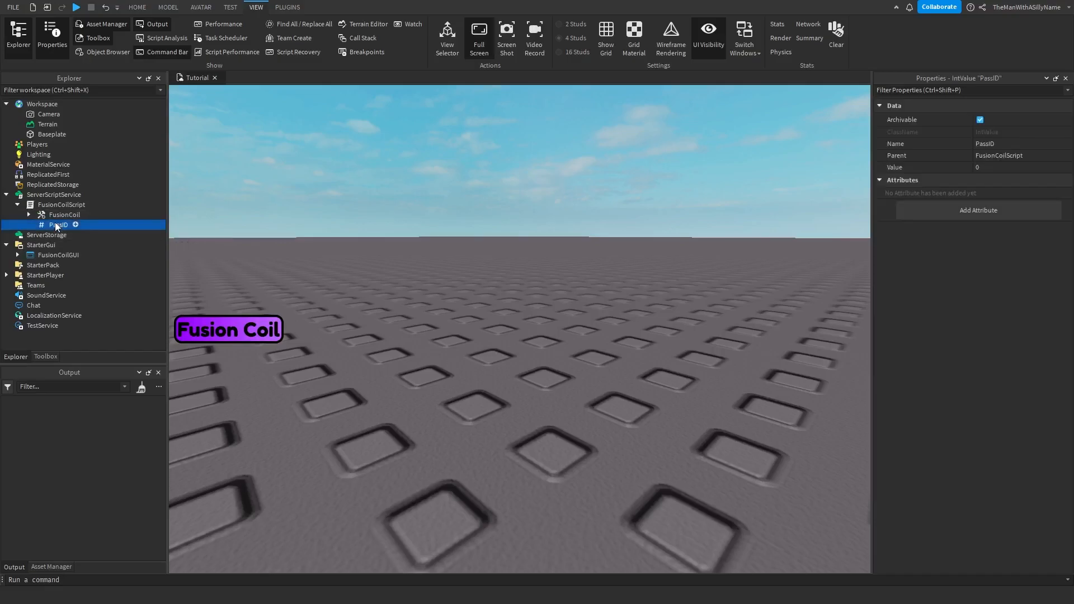
click(935, 167)
click(1004, 167)
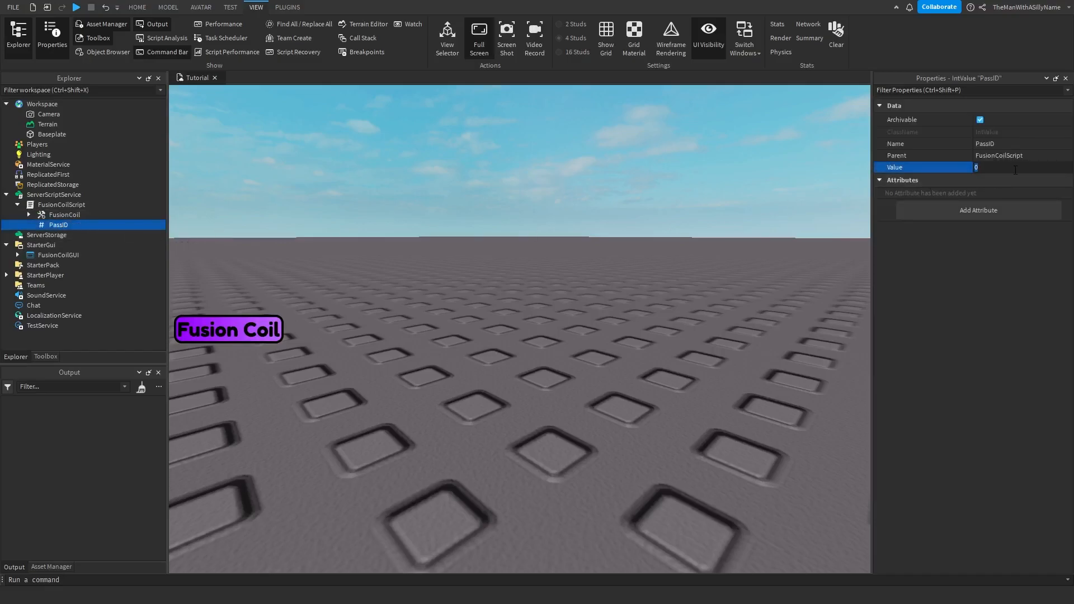
key(ctrl+v)
key(Return)
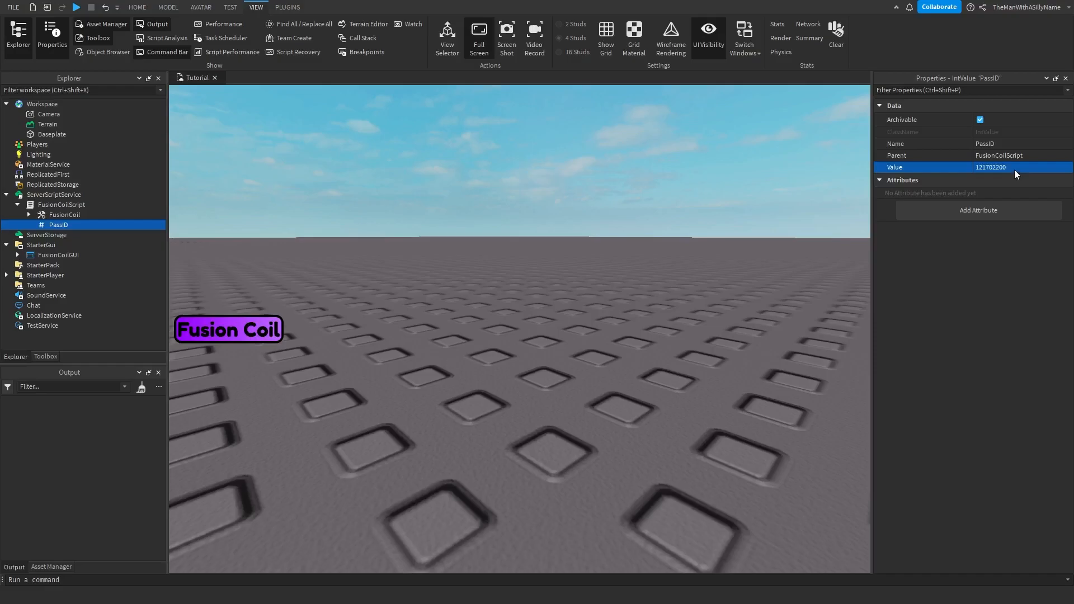
Set the value of PassID inside FusionCoilGUI to 121702200
click(17, 255)
click(58, 265)
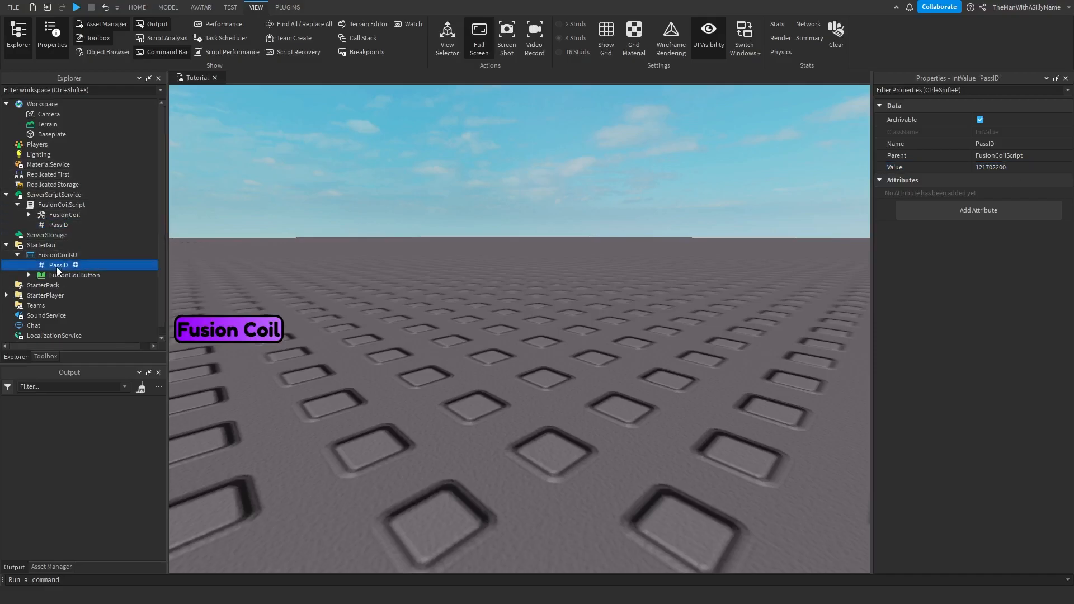
click(998, 168)
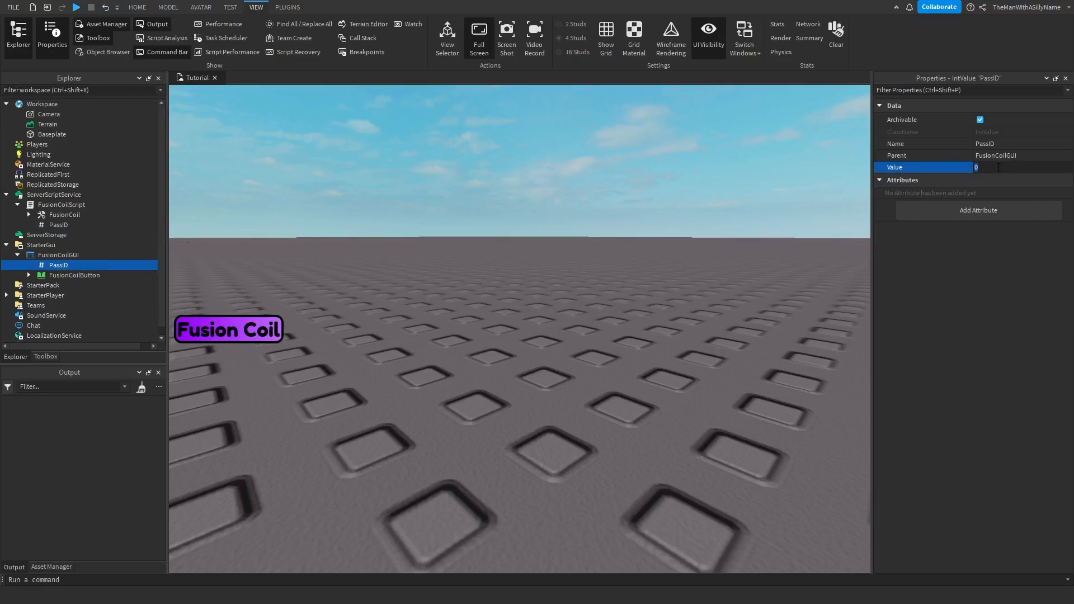
key(ctrl+v)
key(Return)
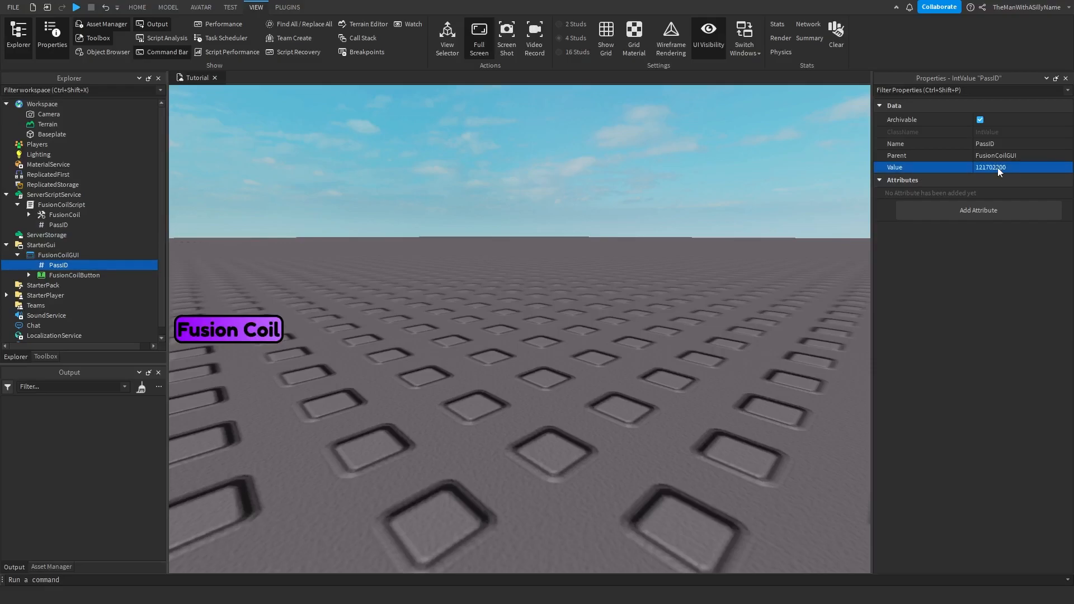
Playtest the place, moving and jumping the character with the Fusion Coil both equipped and unequipped to compare speed and jump height
click(76, 7)
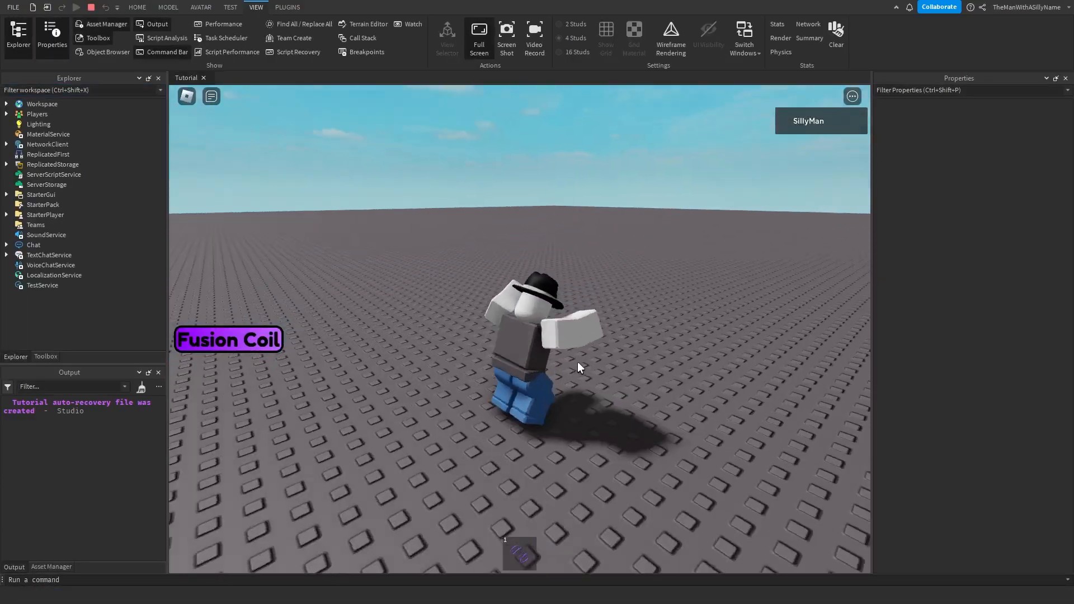
key(w)
key(s)
click(524, 558)
right_drag(542, 359, 579, 348)
key(w)
key(s)
key(d)
key(w)
key(space)
key(s)
key(space)
key(1)
key(space)
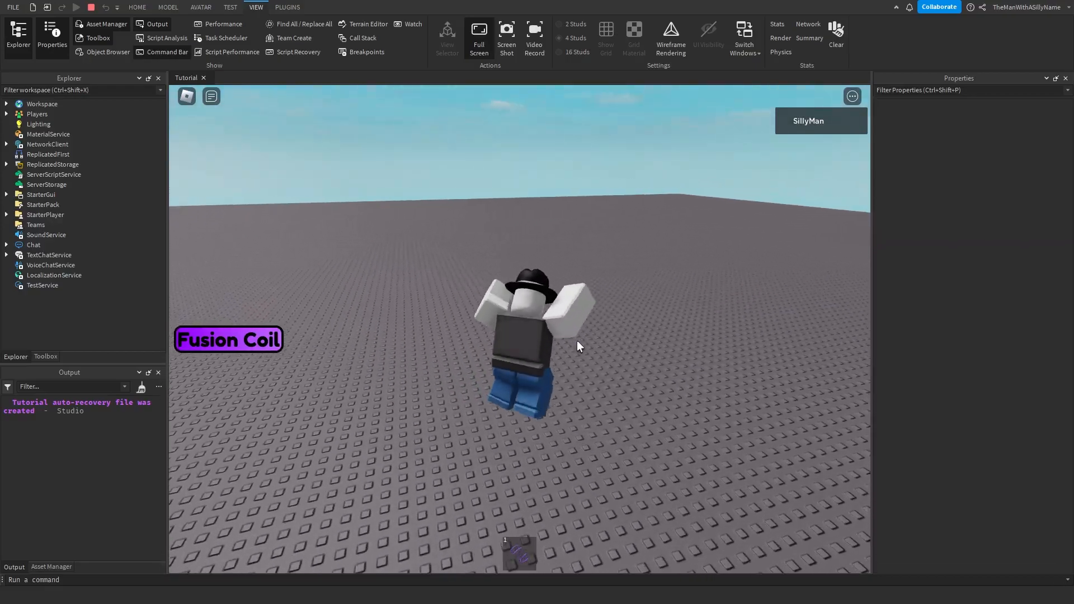
key(w)
key(1)
key(space)
right_drag(577, 342, 598, 356)
key(d)
key(space)
key(w)
key(a)
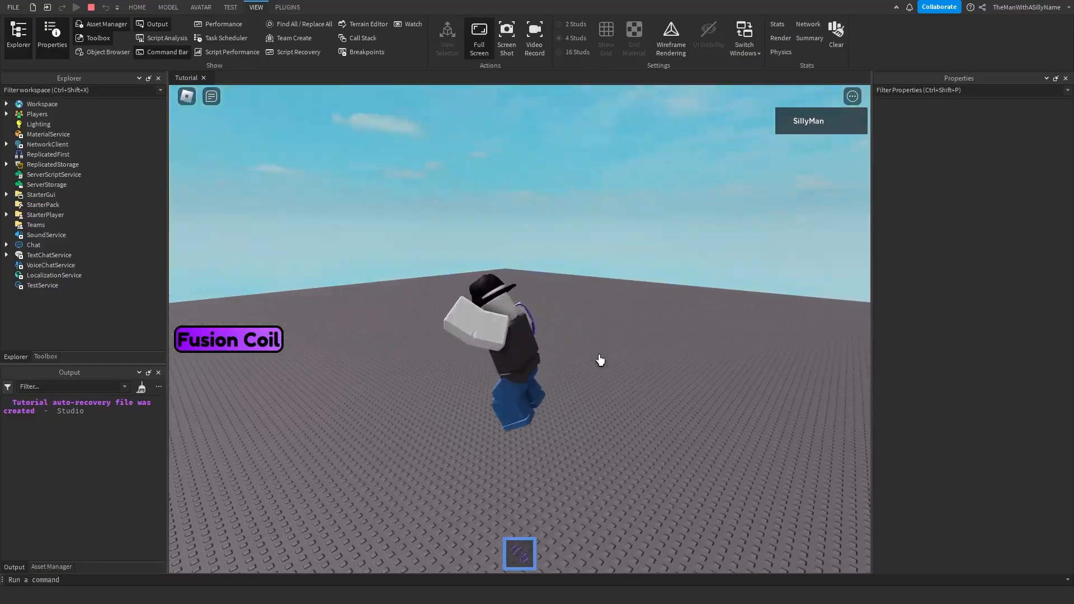
key(d)
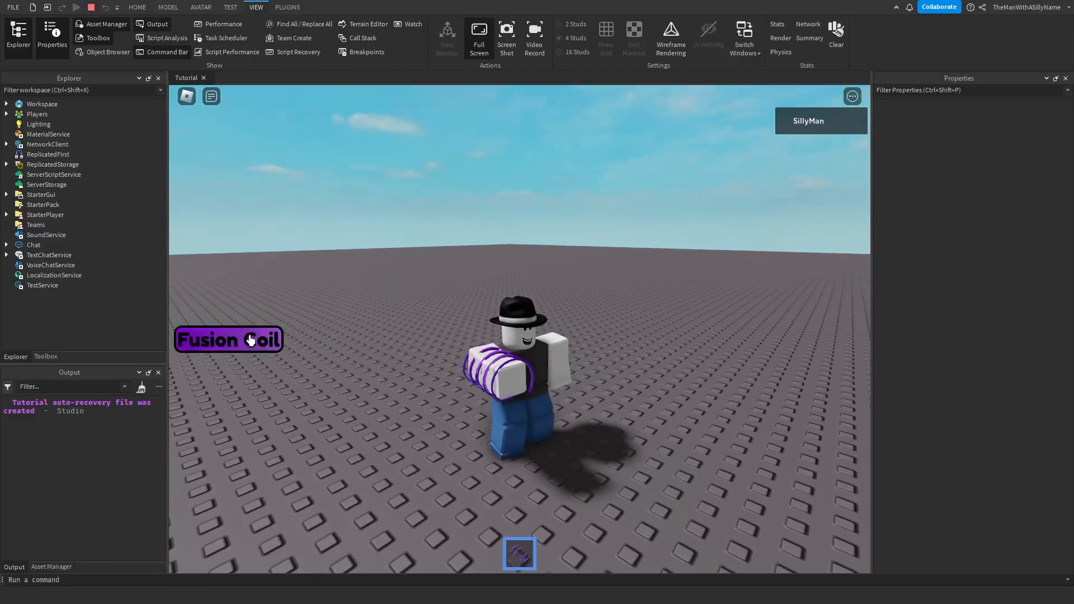
Test the on-screen Fusion Coil purchase button, dismiss the resulting dialog and end the playtest
click(263, 342)
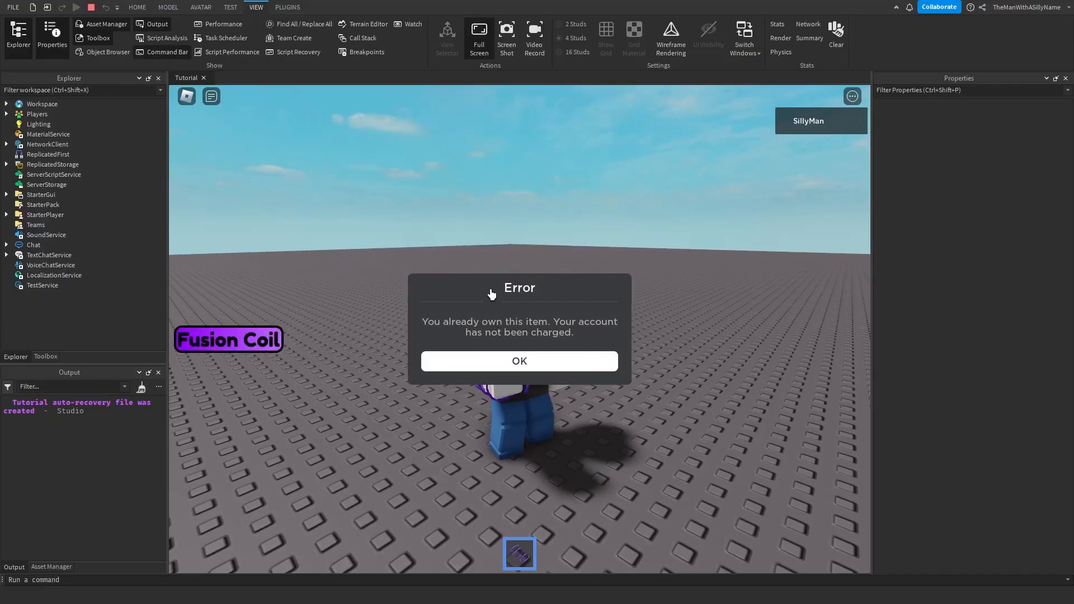
click(519, 361)
key(shift+F5)
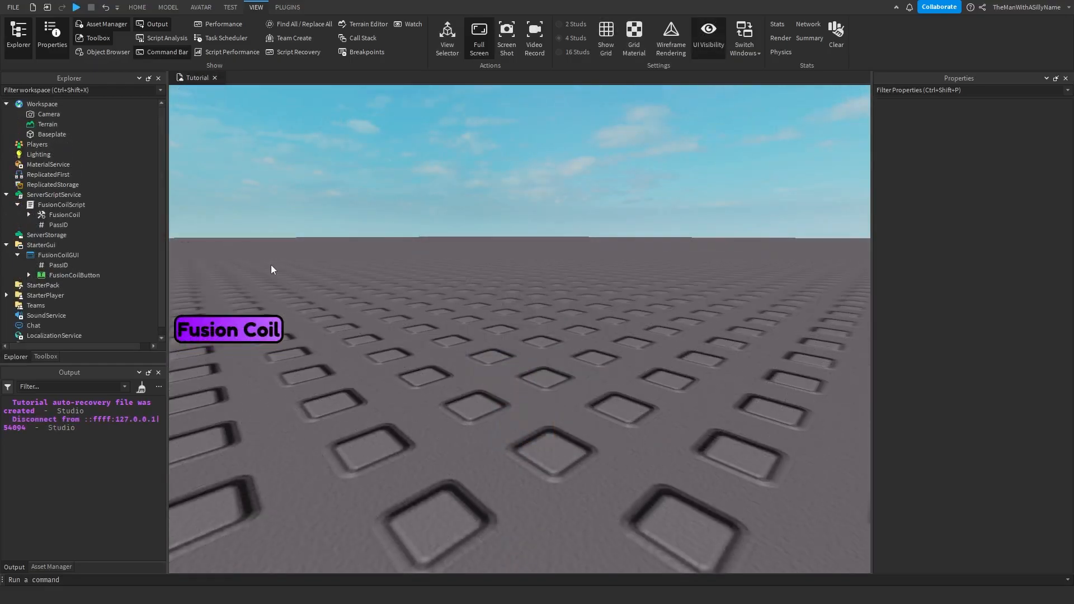
On the FusionCoil tool inside FusionCoilScript, set the Speed attribute to 50 and JumpHeightPercentage to 0.1
click(65, 214)
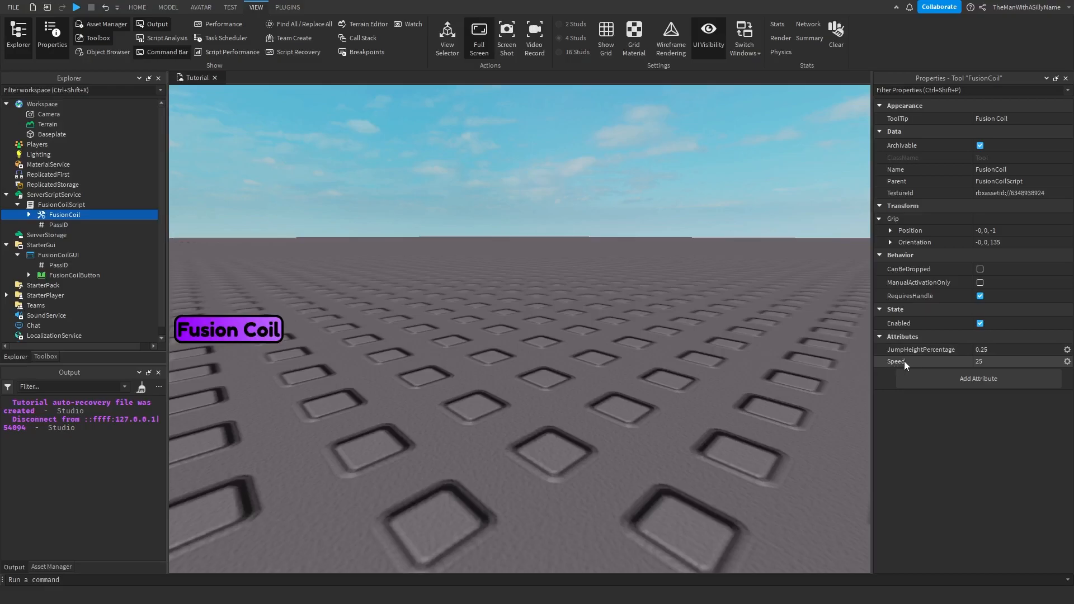
click(996, 361)
key(Return)
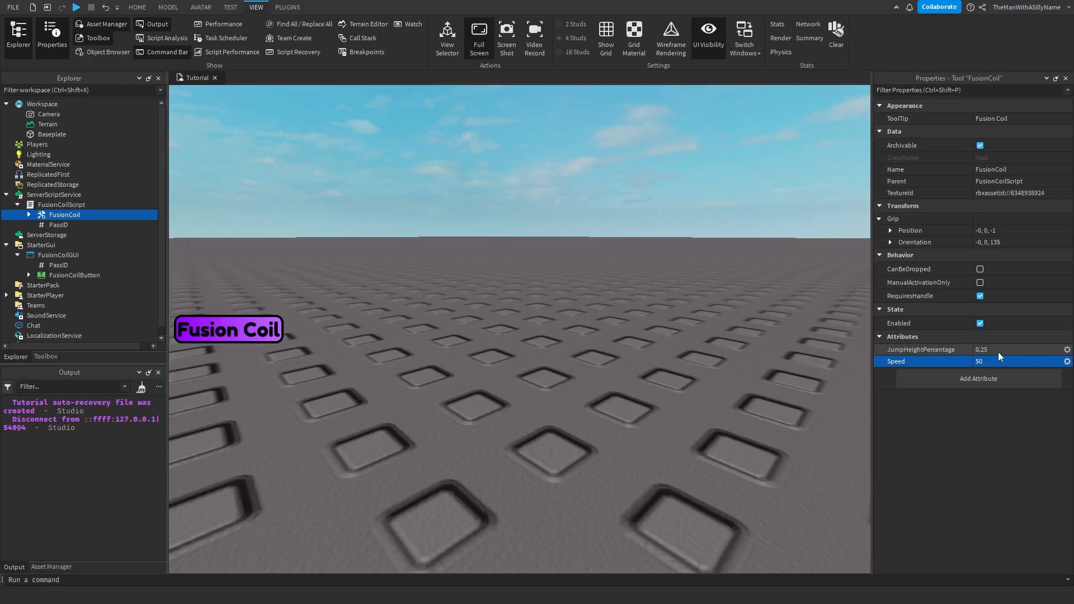
click(995, 350)
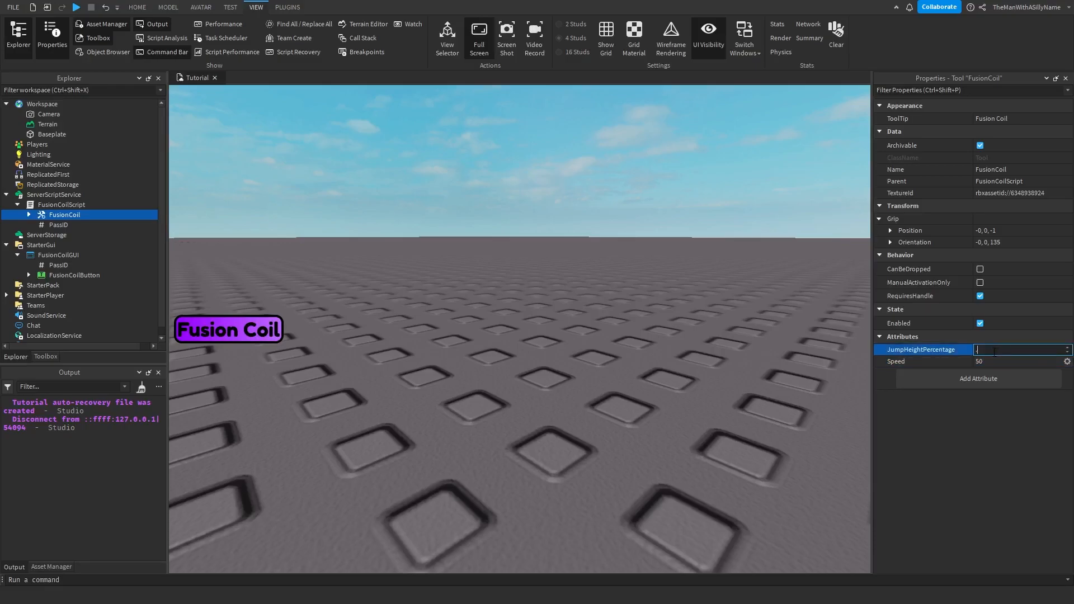
key(Return)
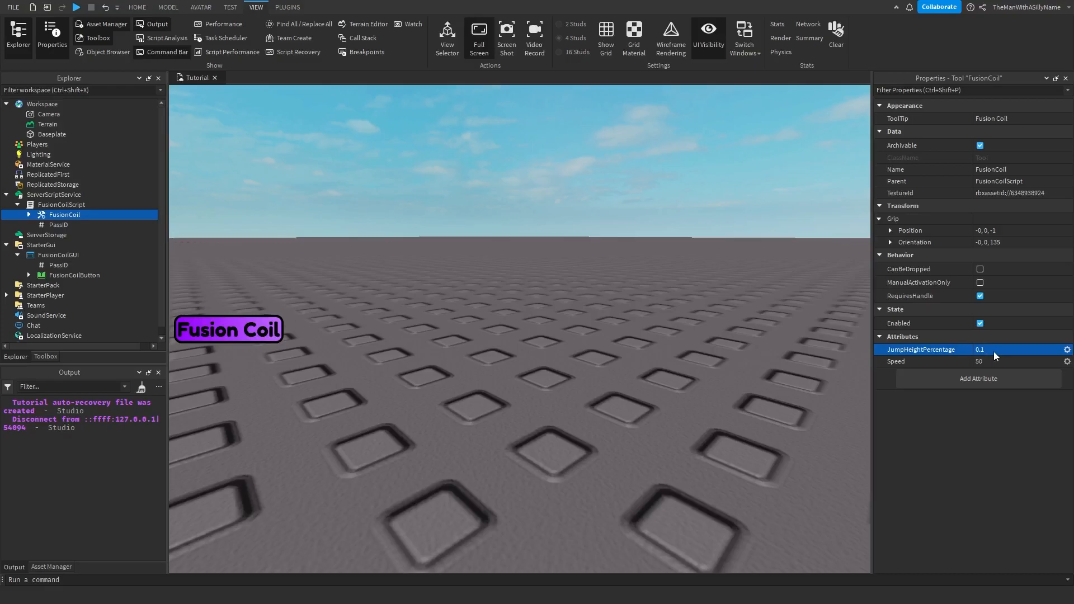
Playtest the coil's changed speed and jump attributes by equipping it, running and jumping, and stop the test
click(76, 7)
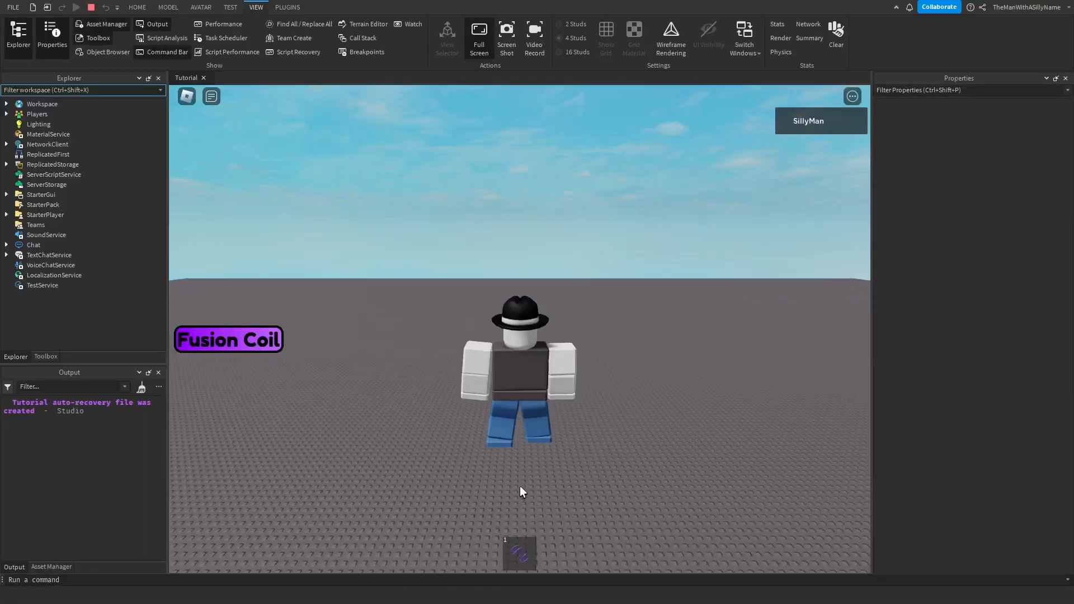
click(519, 553)
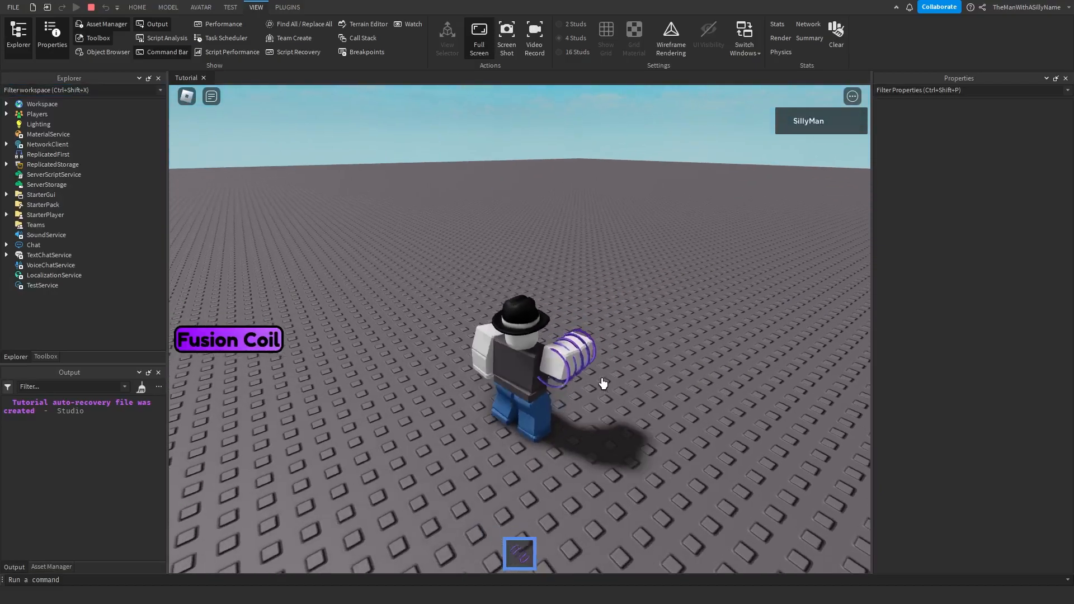
key(w)
right_drag(603, 383, 603, 384)
key(space)
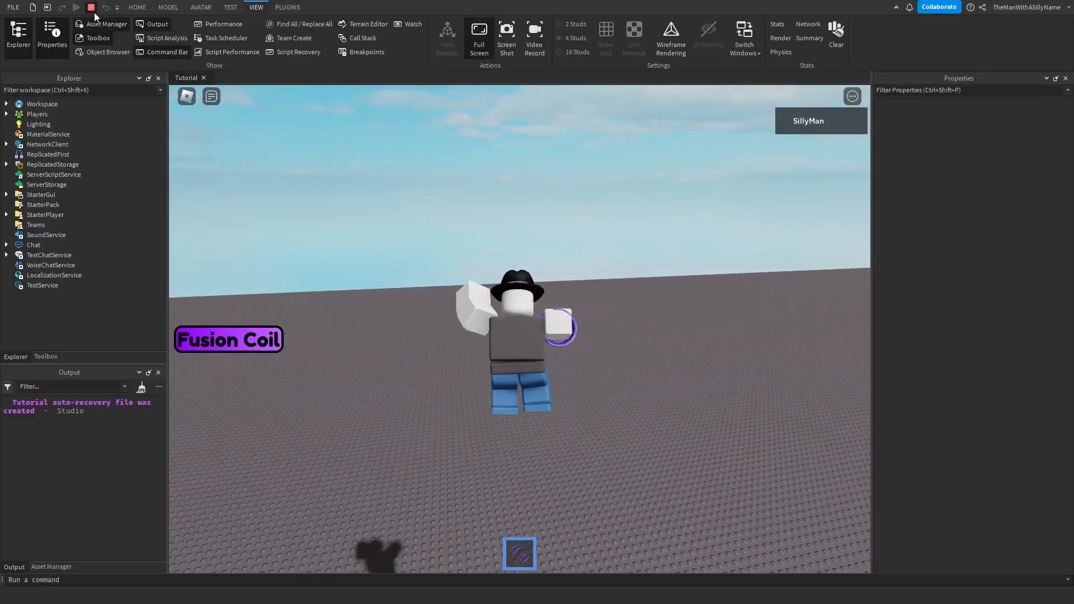
key(shift+F5)
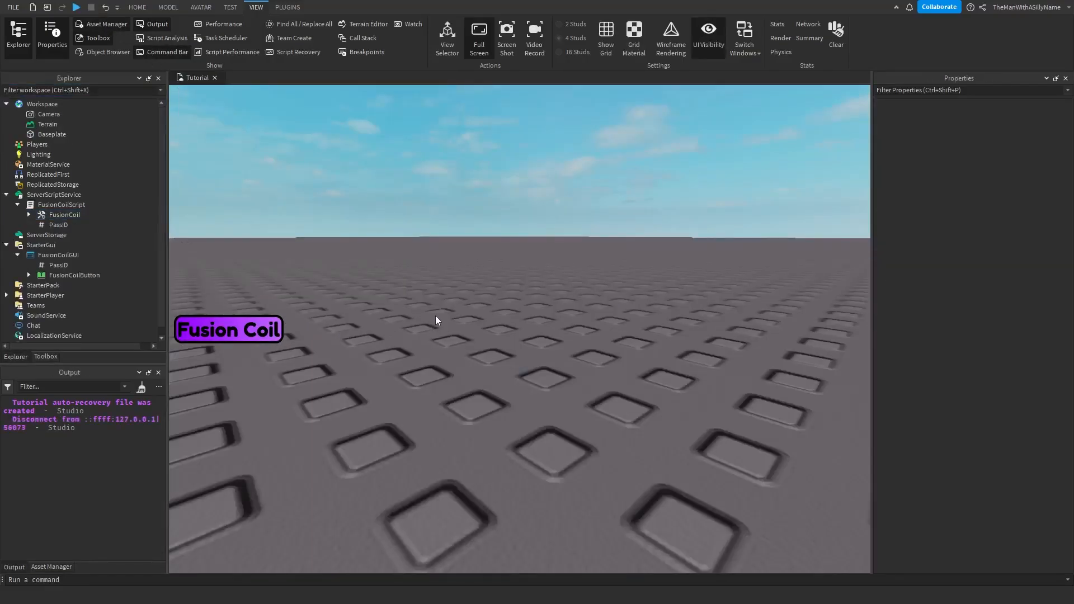
Open the Security section of the Tutorial experience's Game Settings
click(137, 10)
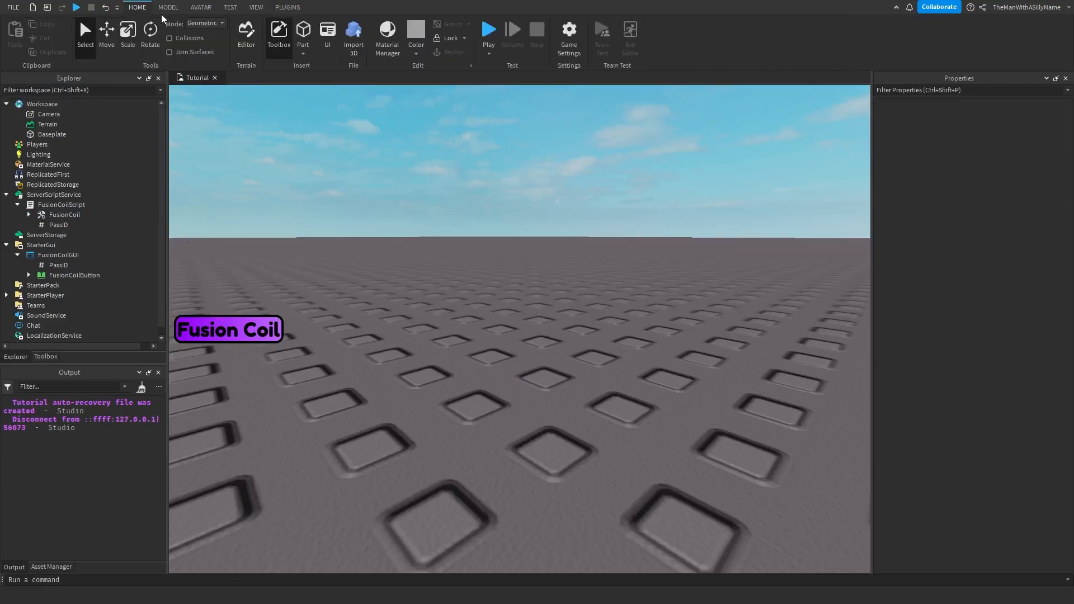
click(581, 56)
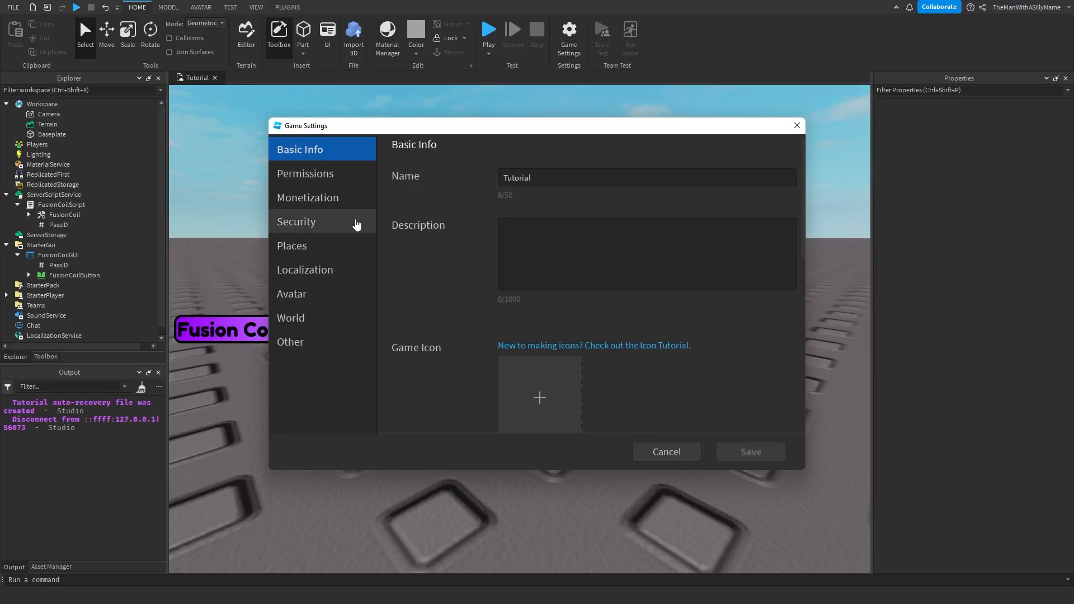
click(356, 223)
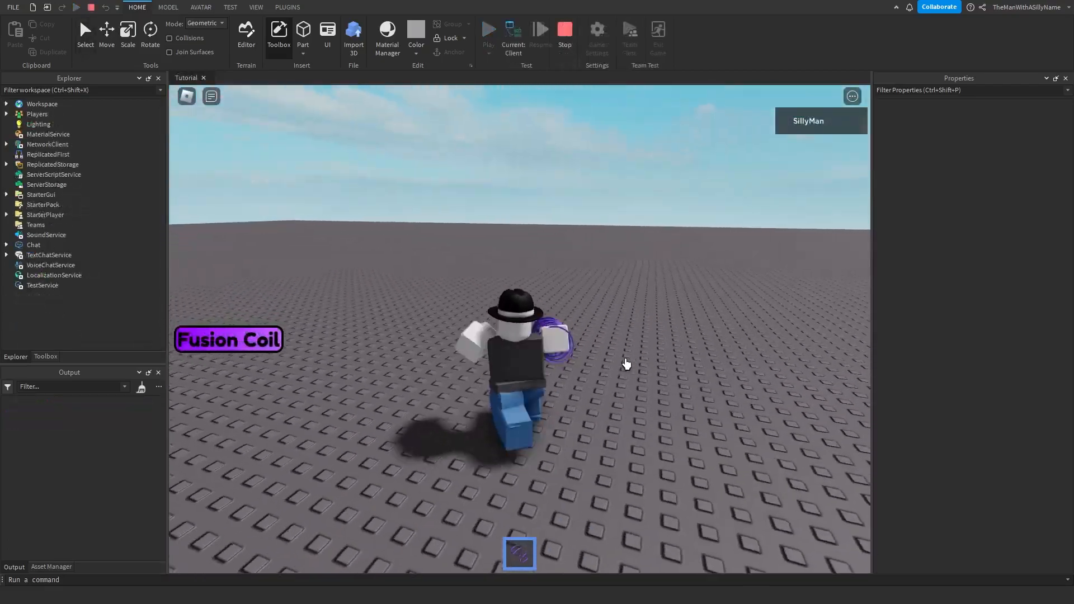
Jump and steer the character around the baseplate with the Fusion Coil equipped in another playtest
key(space)
key(a)
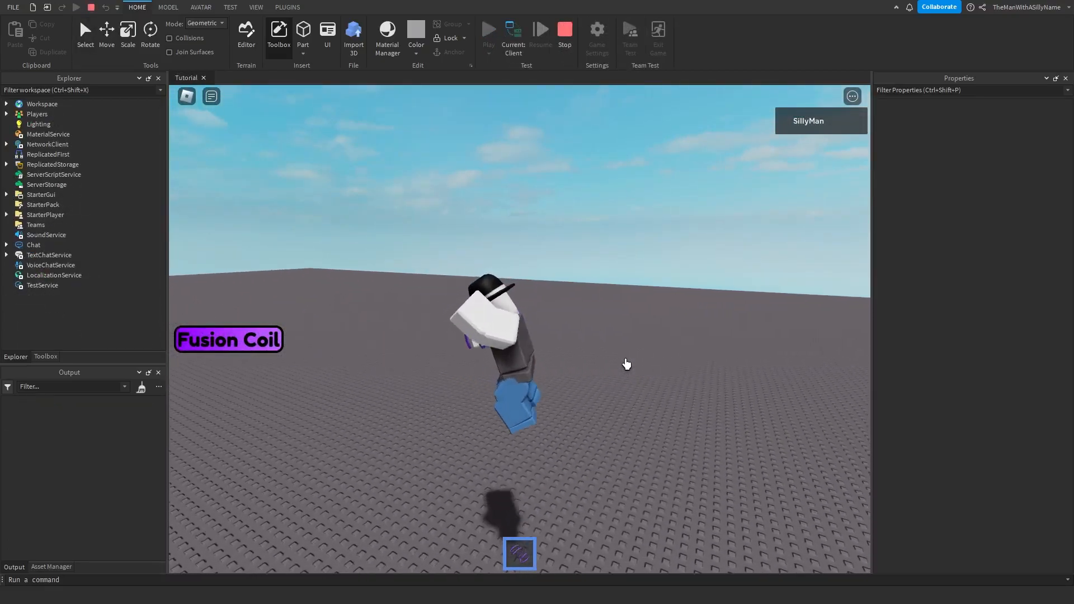